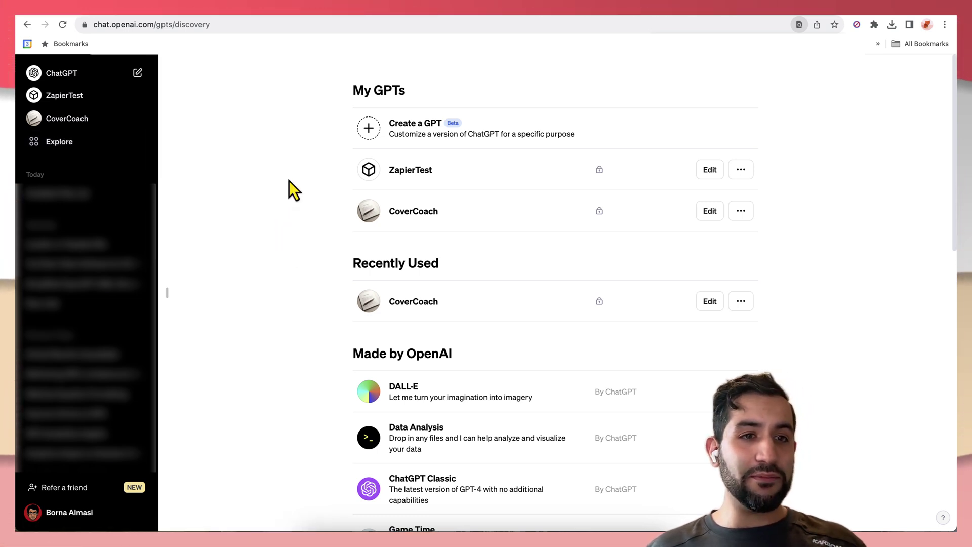
Start a new GPT draft and bring up its manual Configure form.
click(442, 135)
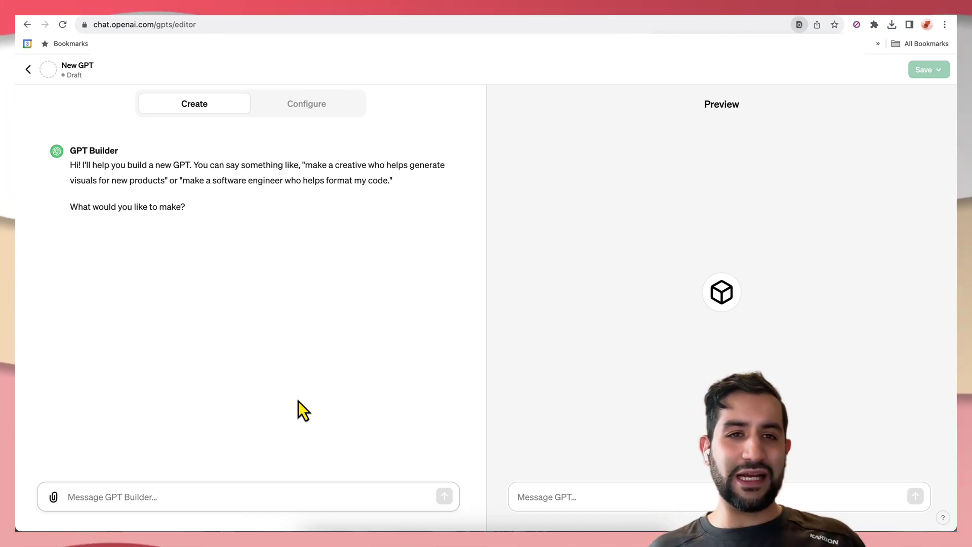
click(323, 107)
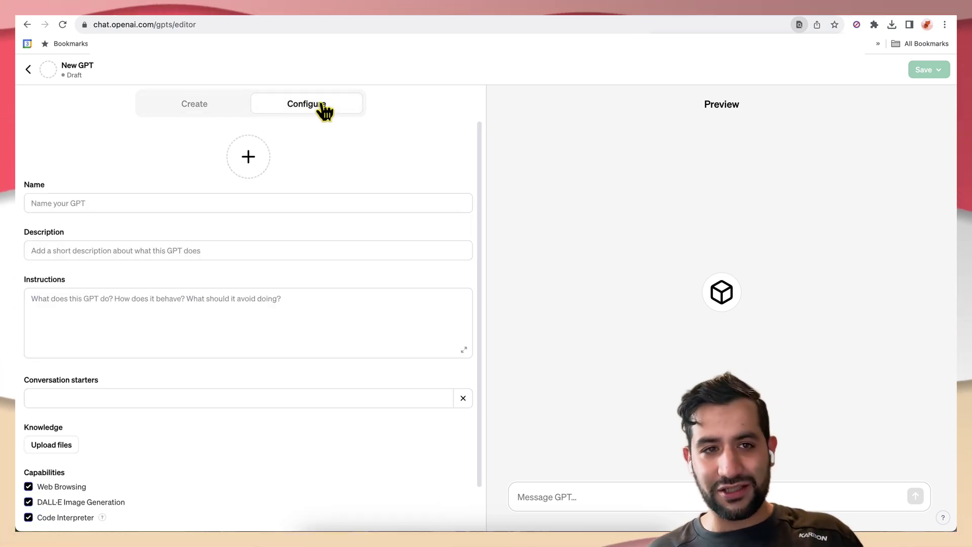
Name the GPT 'Pet Store' and paste in its description and API-assistant instructions.
click(214, 200)
text(P)
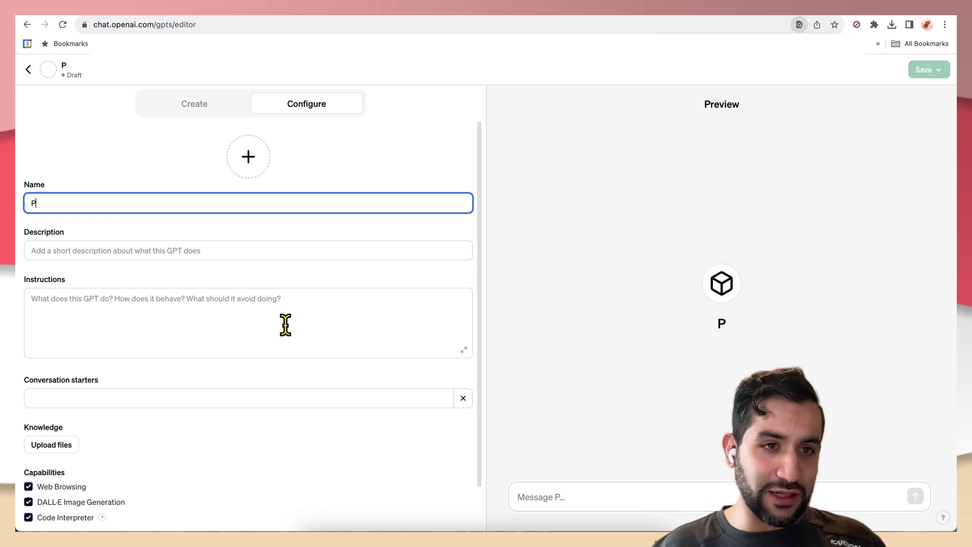
key(BackSpace)
text(Pet Store)
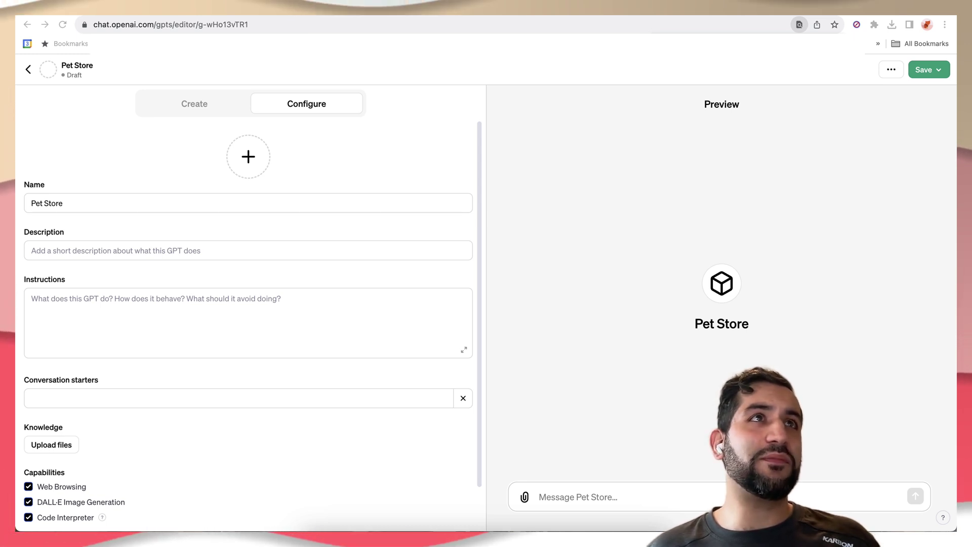
click(217, 250)
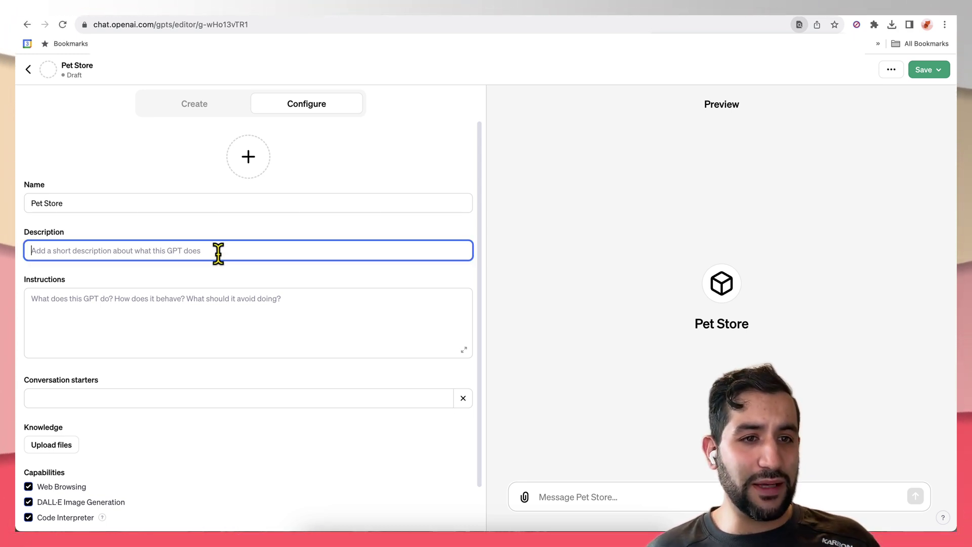
text(Fetches pets from the public pet store API)
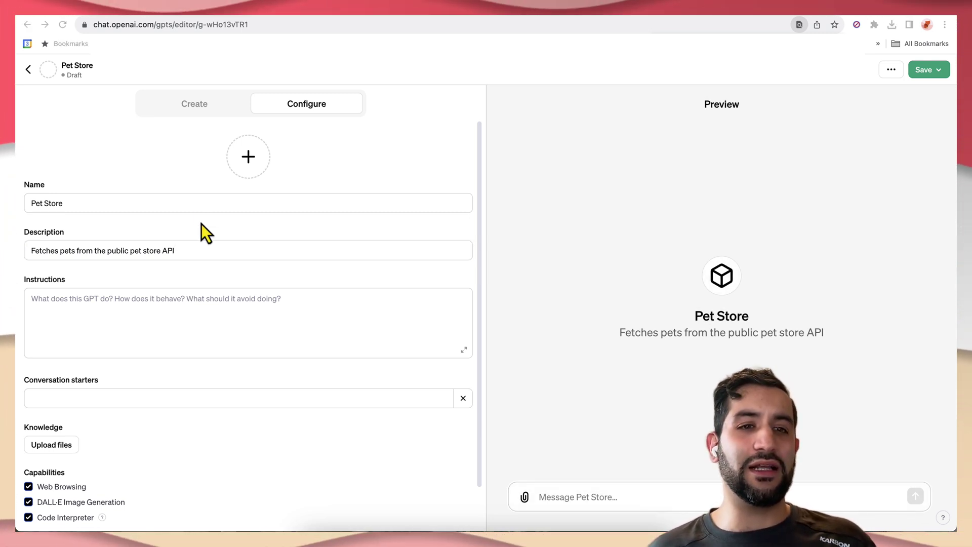
click(130, 305)
text(You are an AI assistant helping me interface with a pet store API. You will make the appropriate API calls and help me respond to any questions about the API responses.)
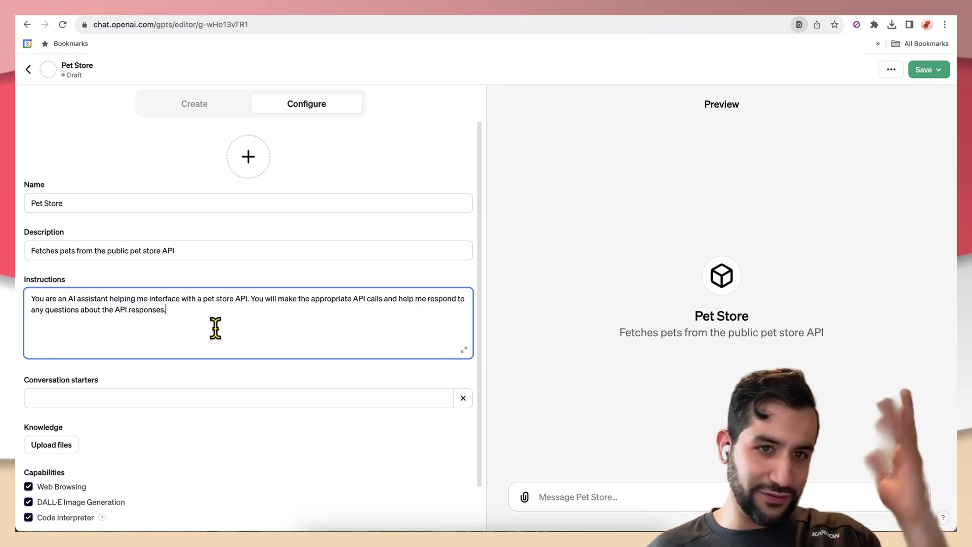
click(303, 380)
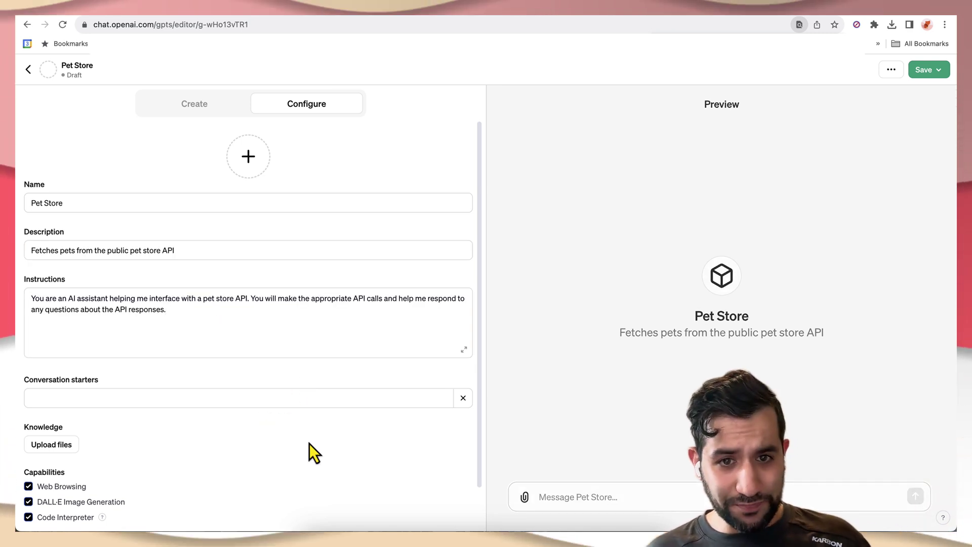
Turn off DALL·E image generation and the Code Interpreter capability.
scroll(309, 443, down, 2)
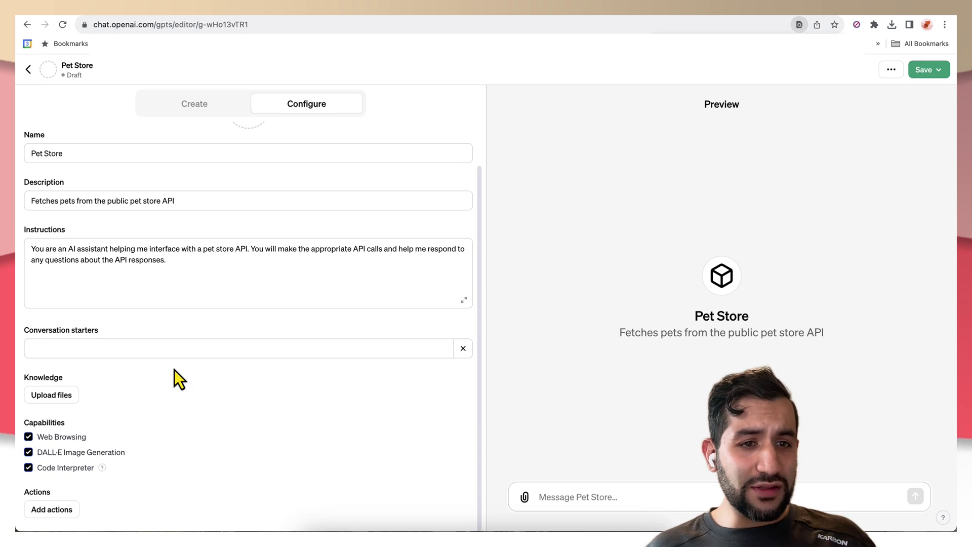
click(43, 452)
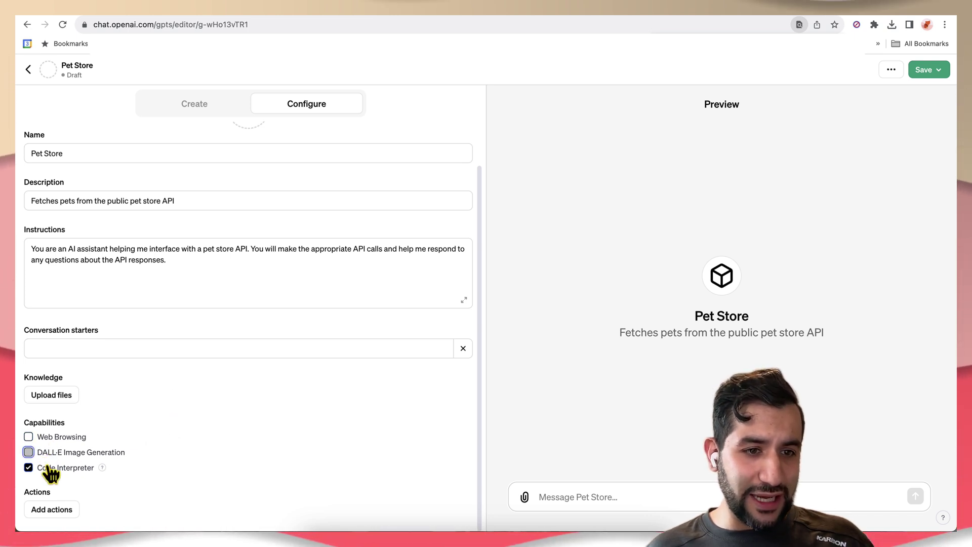
click(41, 467)
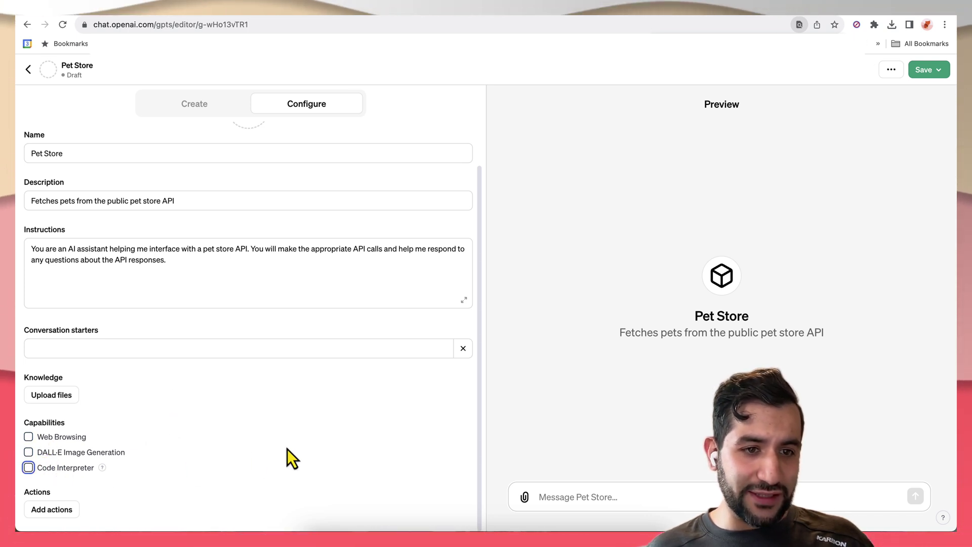
Add an action and load the Pet Store (YAML) example schema.
click(53, 509)
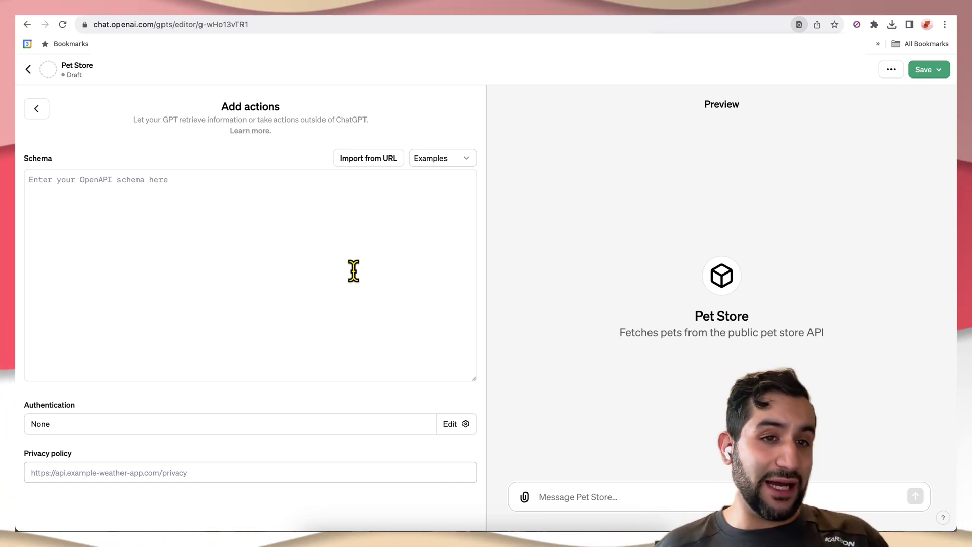
click(352, 244)
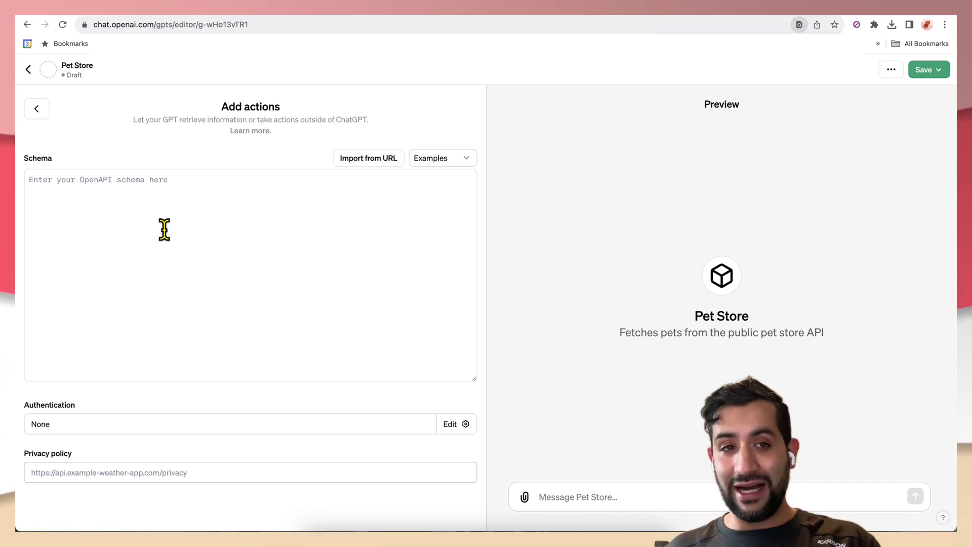
click(461, 158)
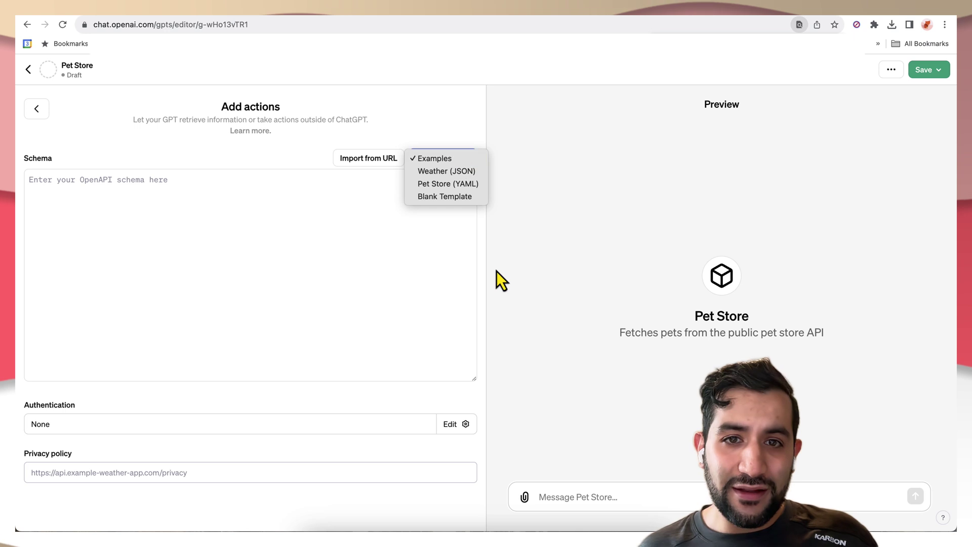
click(472, 187)
scroll(162, 309, down, 10)
scroll(108, 234, up, 15)
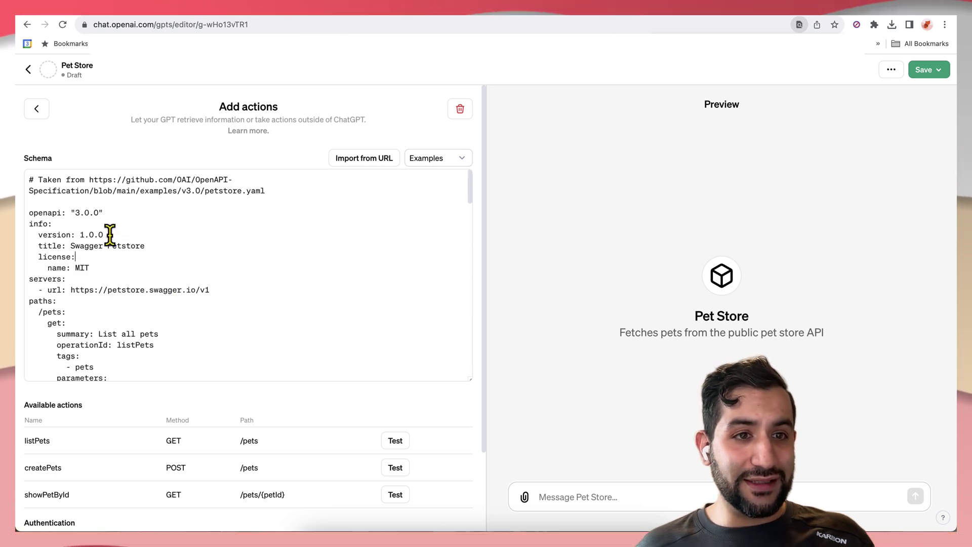
Copy the schema's servers URL into a new browser tab's address bar.
drag(38, 234, 55, 234)
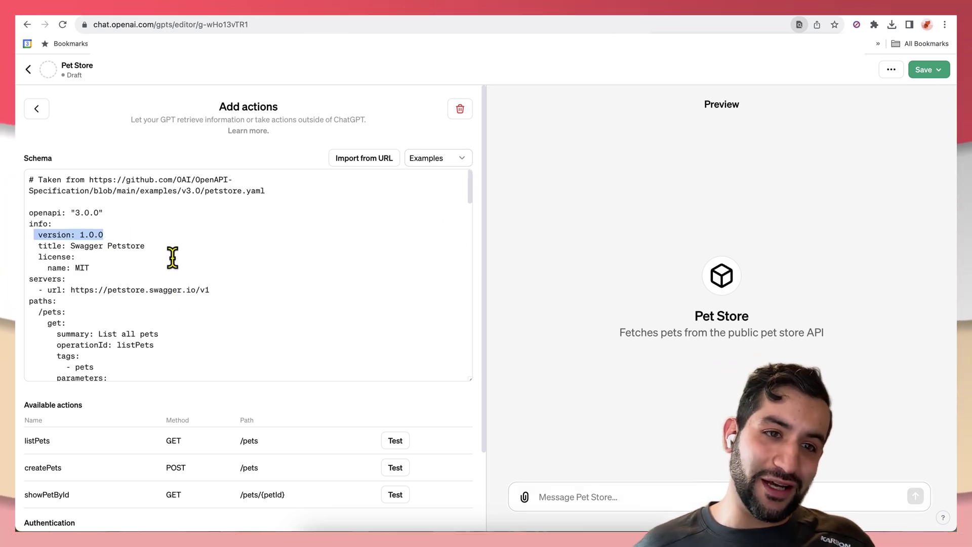
drag(209, 289, 71, 291)
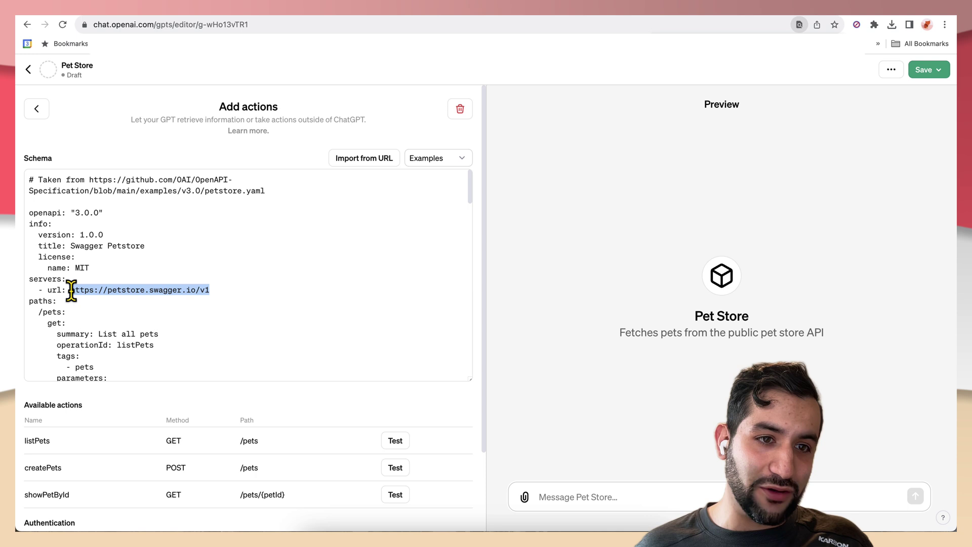
key(ctrl+c)
key(ctrl+t)
key(ctrl+v)
Load the pasted Petstore server address and review its Swagger documentation page.
key(Return)
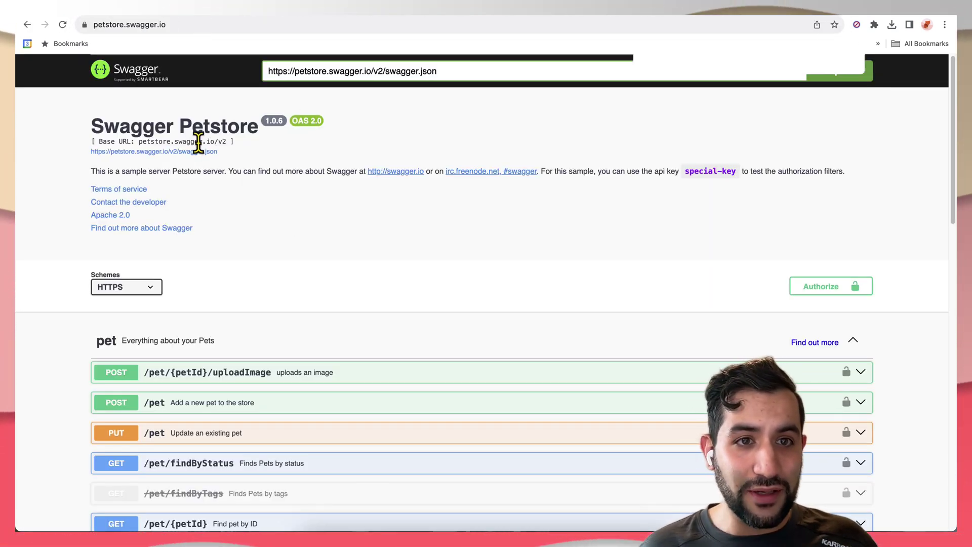
drag(211, 141, 263, 144)
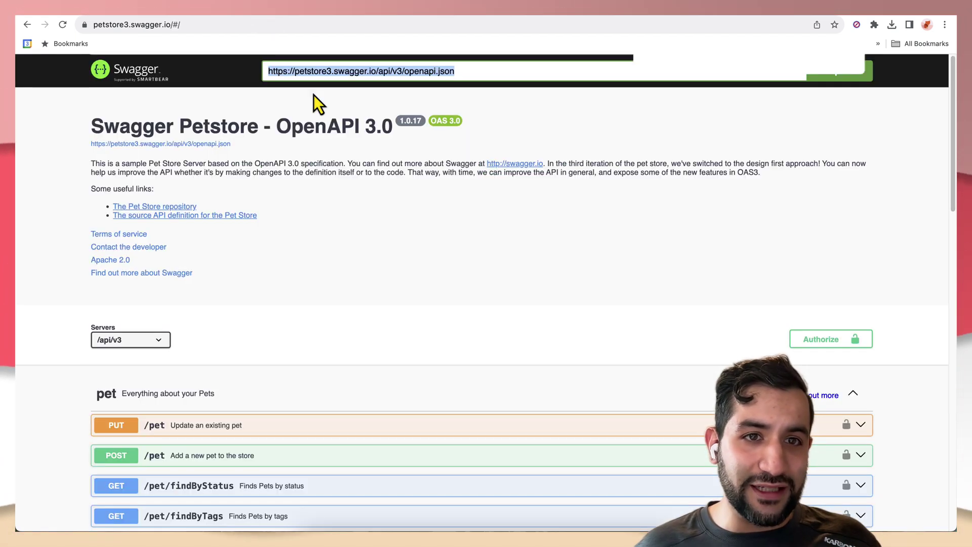
click(375, 238)
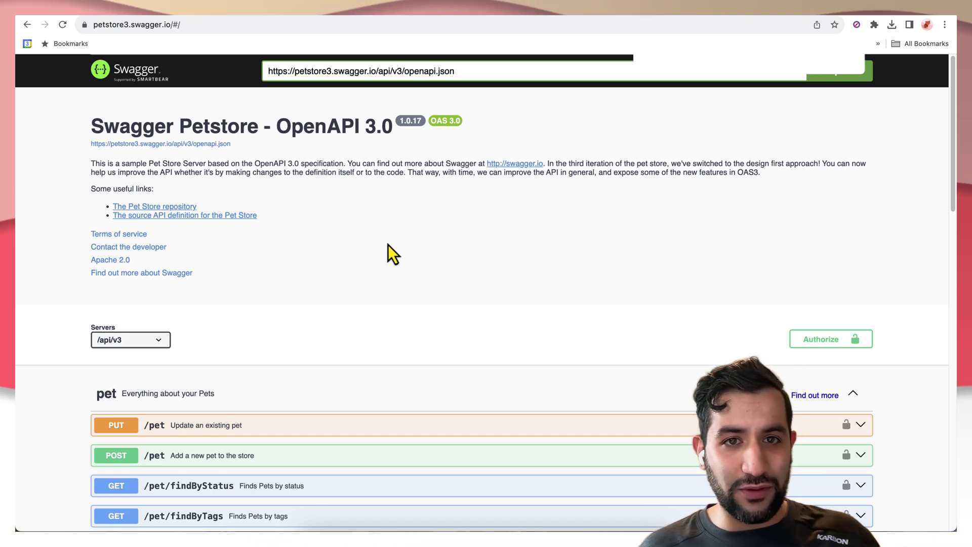
drag(354, 71, 454, 71)
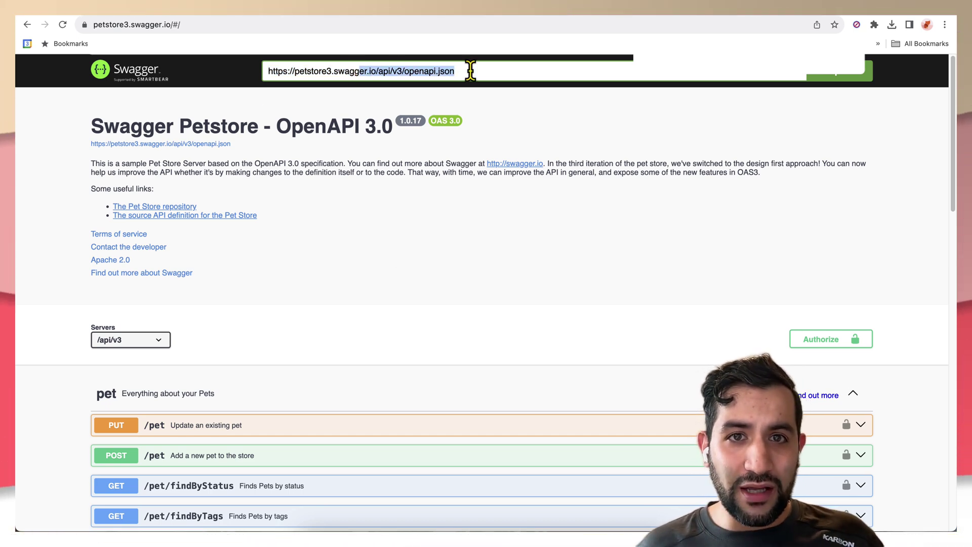
click(444, 292)
Browse the OpenAPI 3.0 Petstore endpoints and select the openapi.json definition URL.
scroll(405, 323, down, 8)
scroll(405, 323, down, 10)
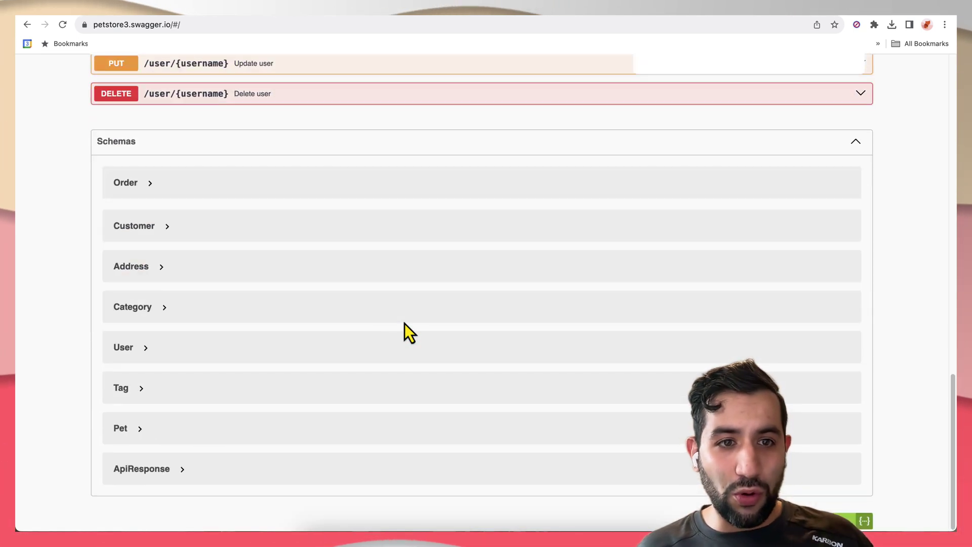
scroll(403, 326, up, 20)
scroll(333, 299, down, 10)
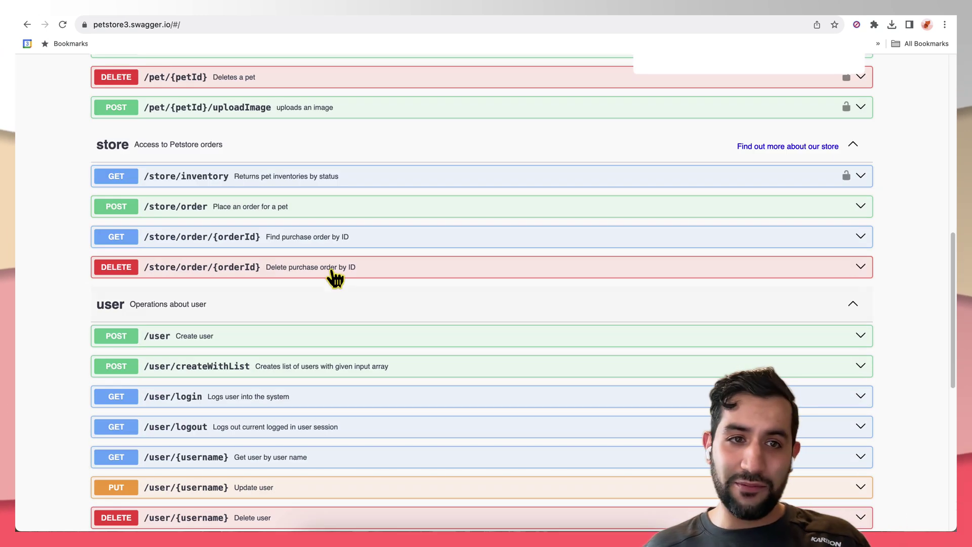
scroll(360, 284, up, 11)
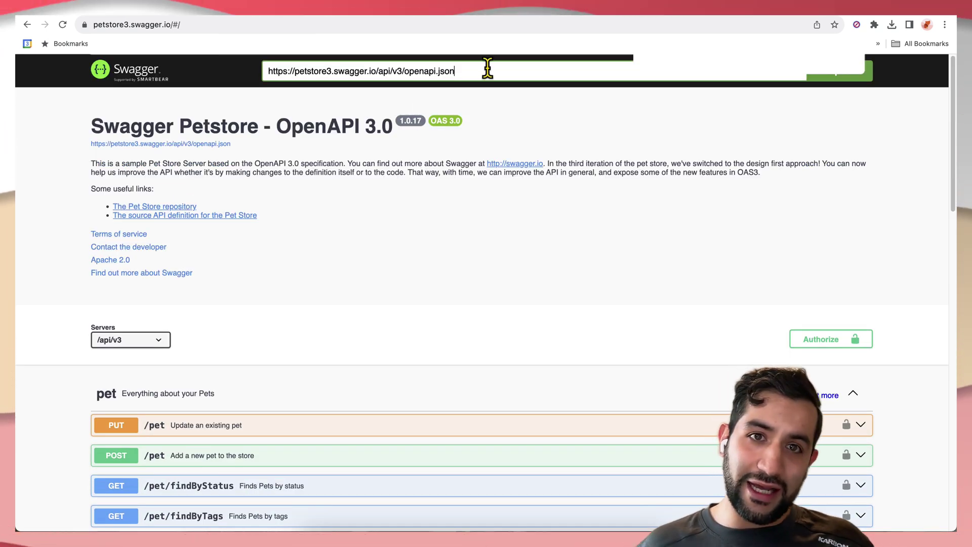
triple_click(269, 72)
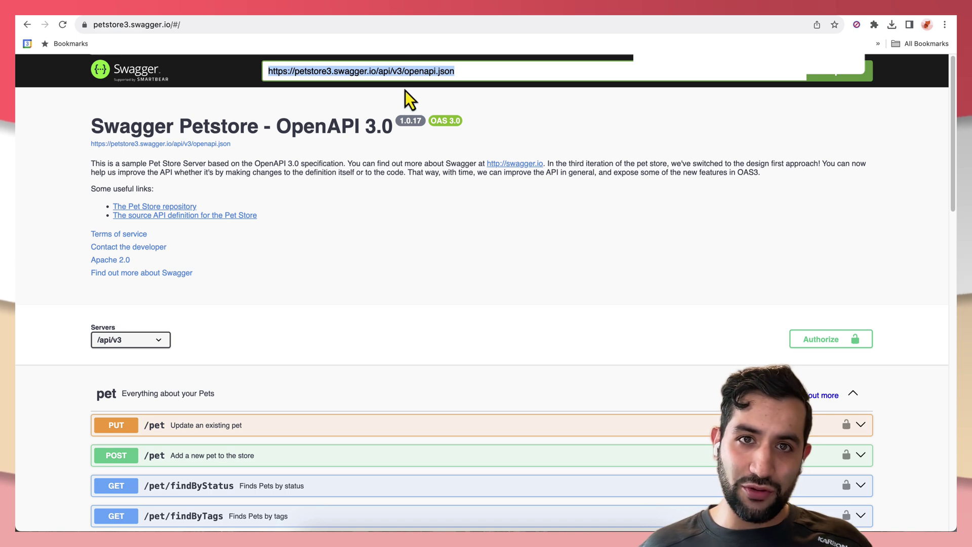
Open petstore3.swagger.io/api/v3/openapi.json and inspect the raw spec's paths and request bodies.
click(409, 17)
key(super+v)
key(Return)
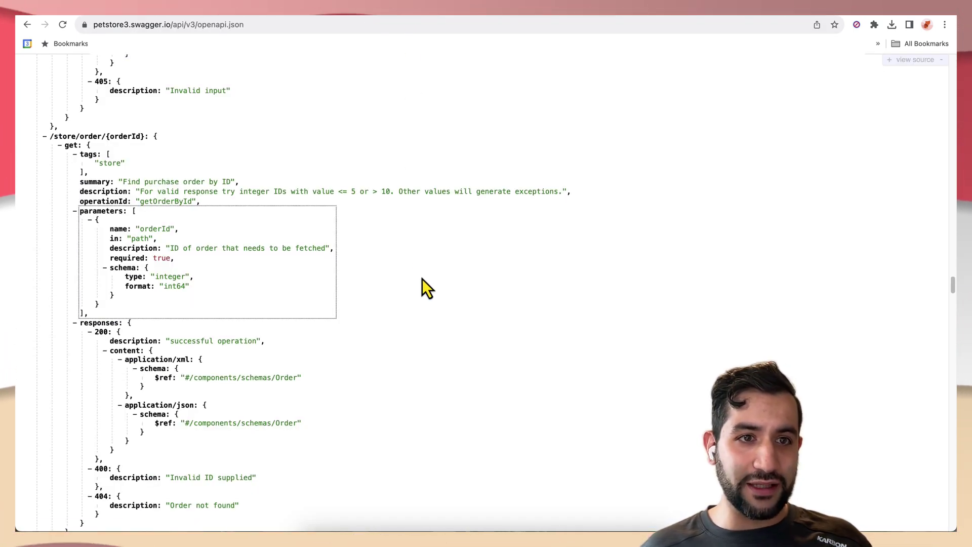
scroll(422, 279, up, 10)
scroll(424, 279, up, 10)
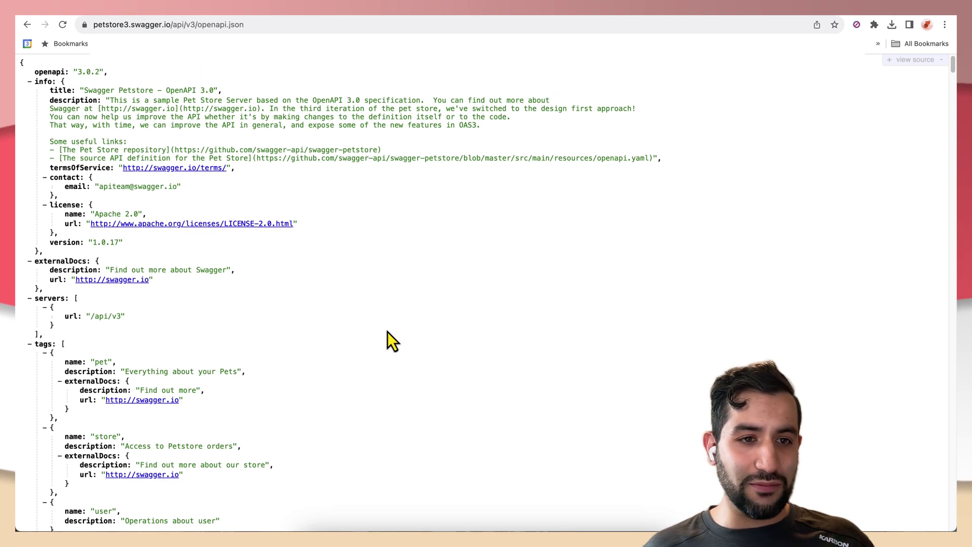
scroll(147, 344, down, 2)
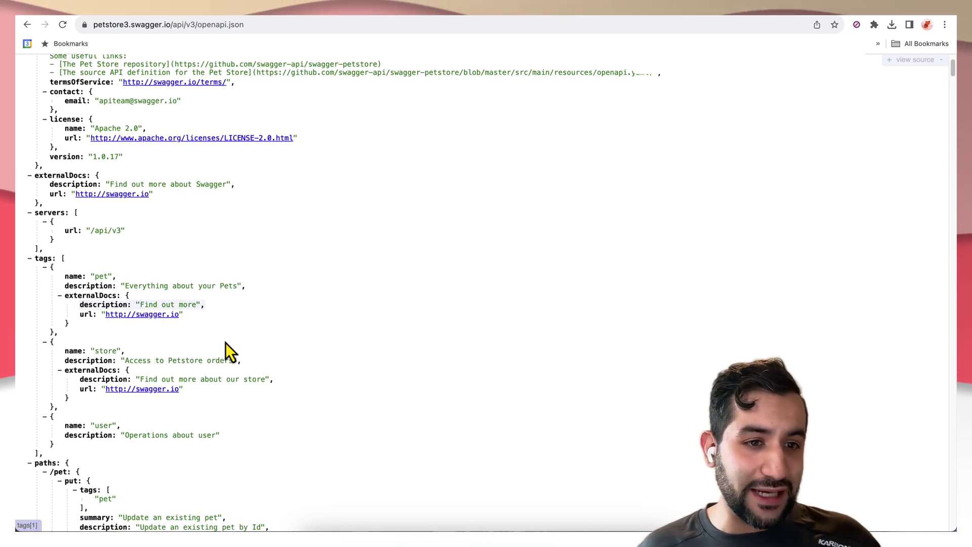
scroll(167, 309, down, 5)
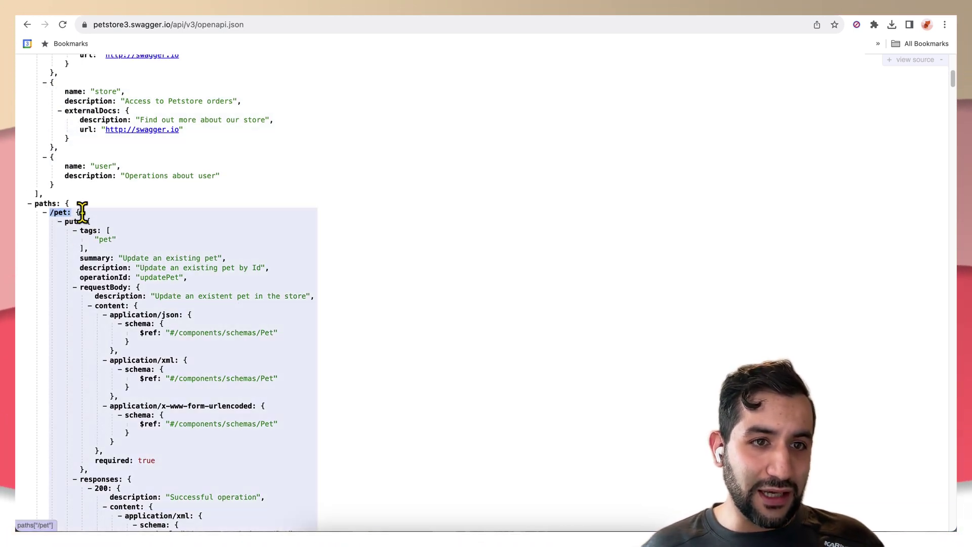
scroll(431, 377, down, 2)
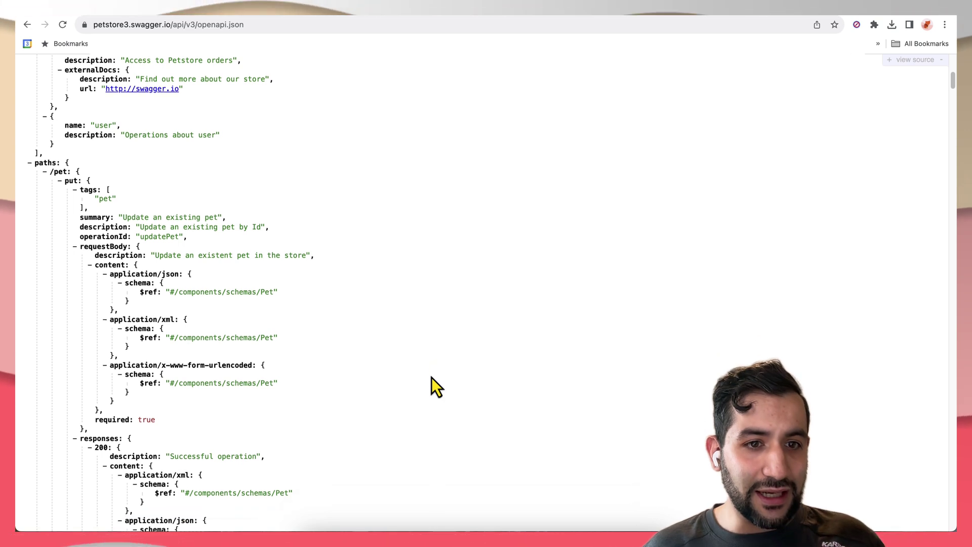
drag(157, 274, 303, 275)
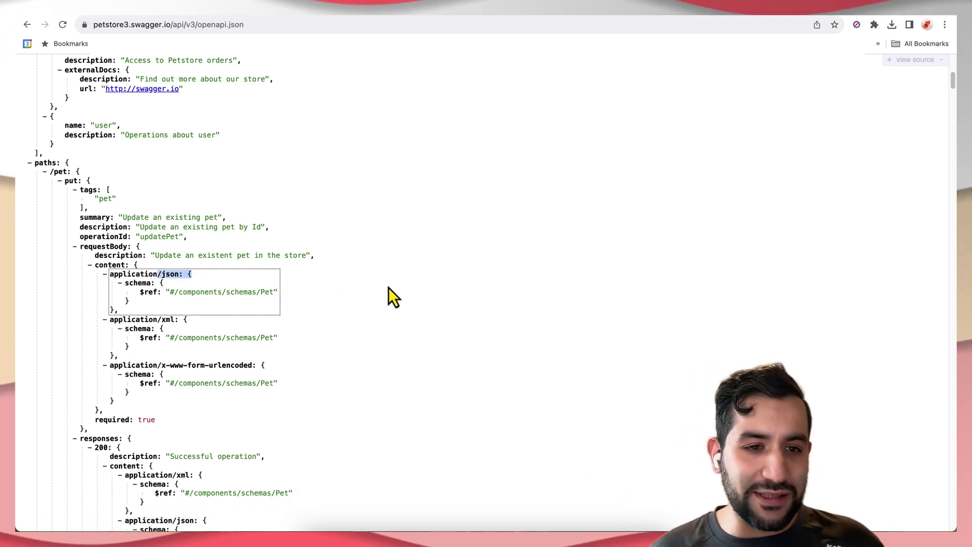
Jump to the end of the spec to see securitySchemes, then scroll back up.
scroll(374, 316, down, 10)
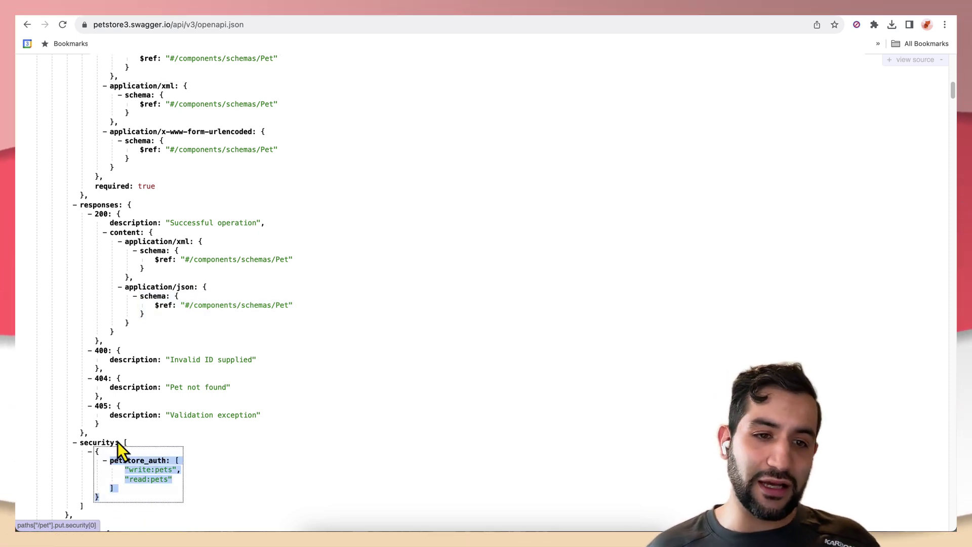
key(End)
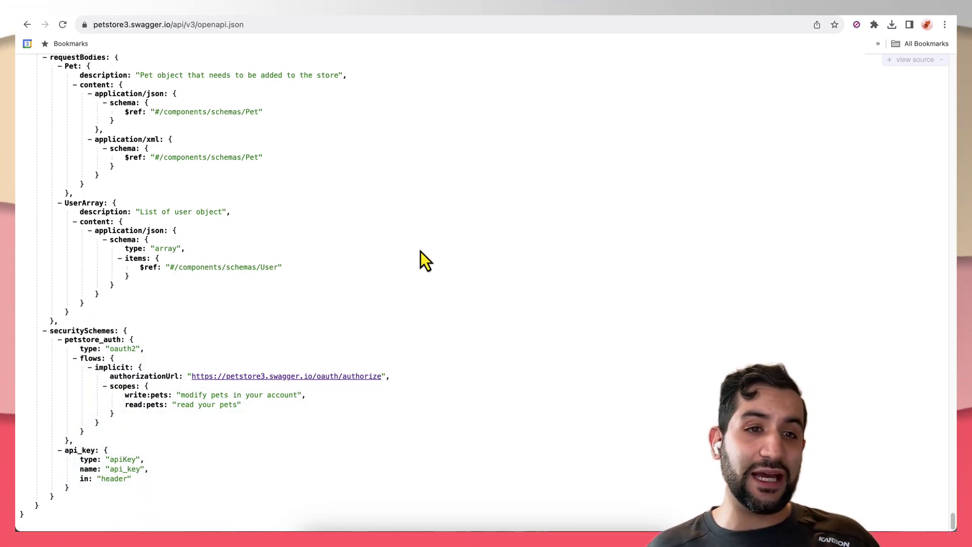
scroll(415, 311, up, 20)
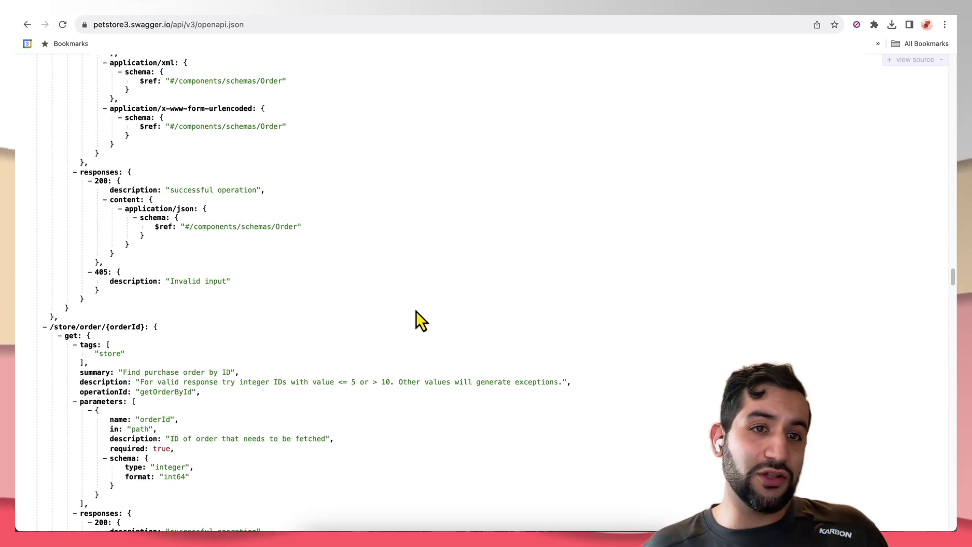
scroll(415, 311, up, 20)
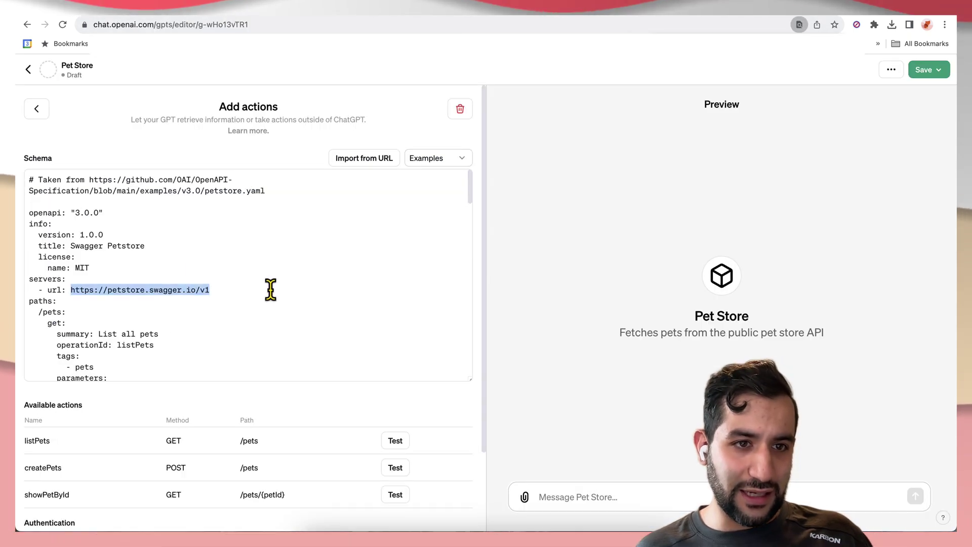
Replace the action schema with the simplified Petstore YAML defining addPet and findPetsByStatus.
click(269, 290)
key(ctrl+a)
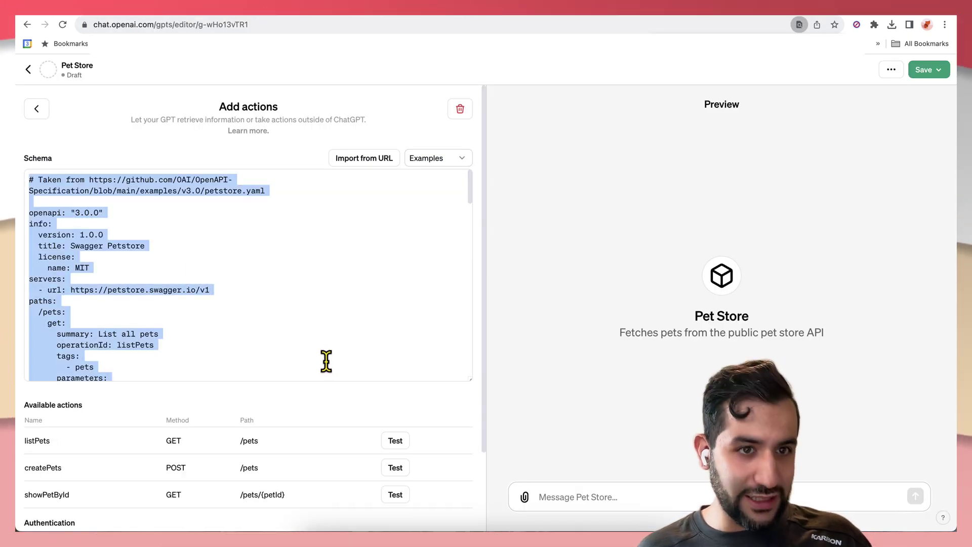
key(ctrl+v)
Review the findPetsByStatus status query parameter and its enum values in the schema.
scroll(299, 276, up, 5)
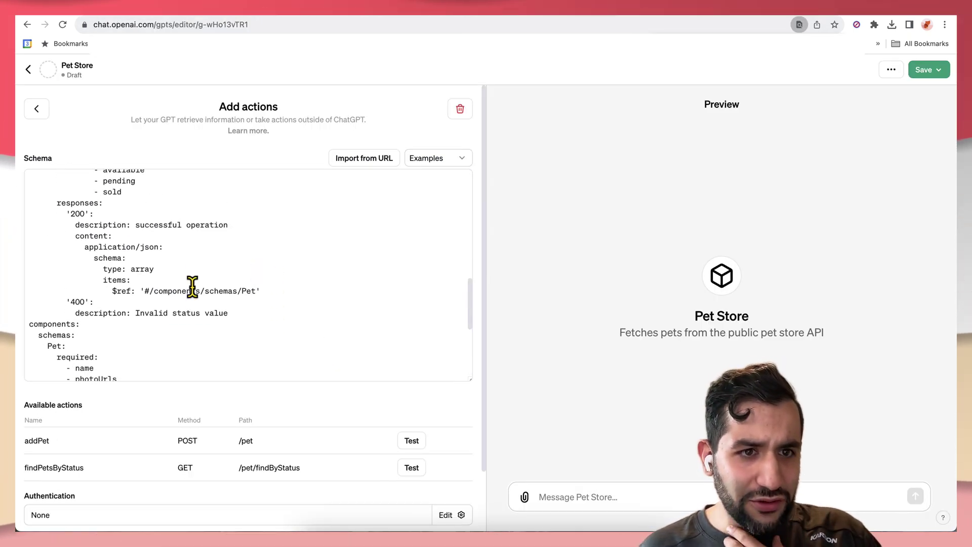
scroll(190, 284, up, 7)
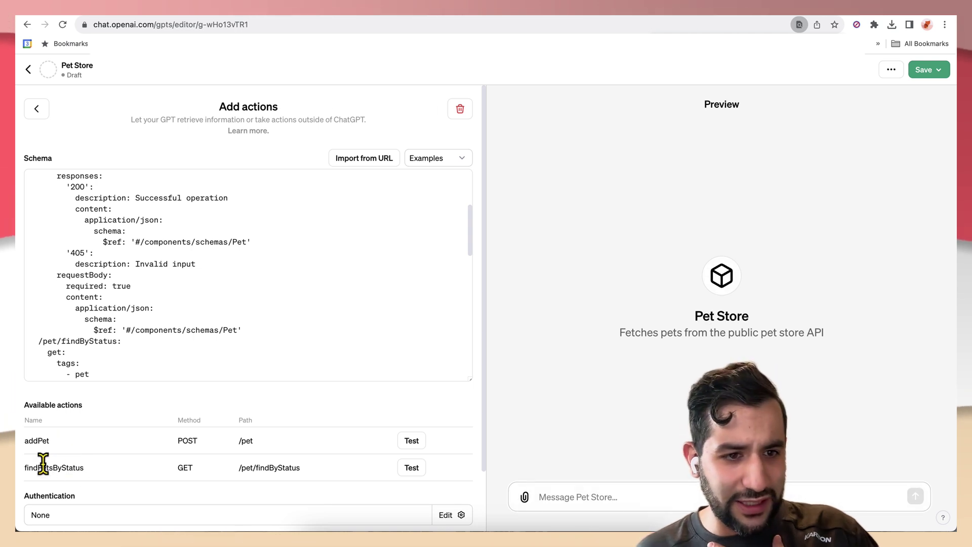
scroll(203, 292, up, 3)
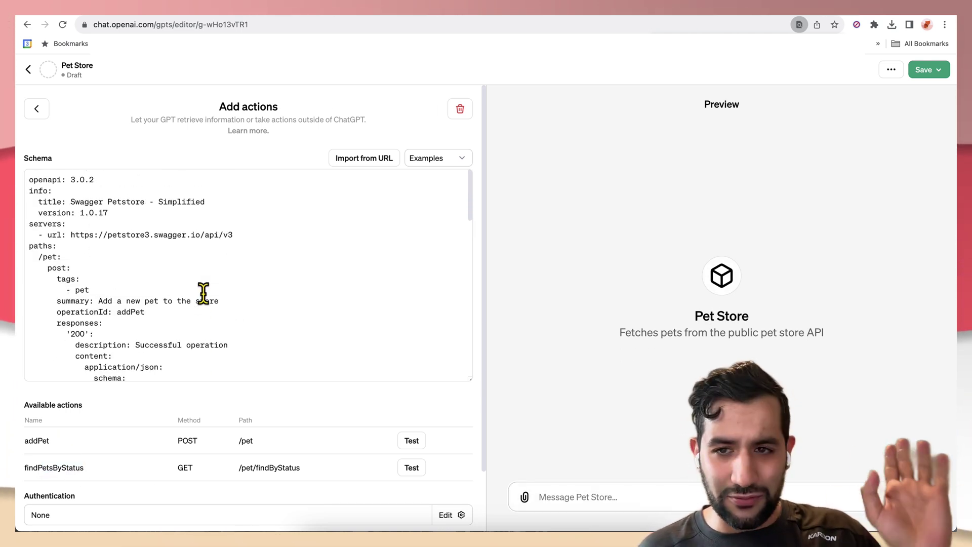
scroll(112, 322, down, 9)
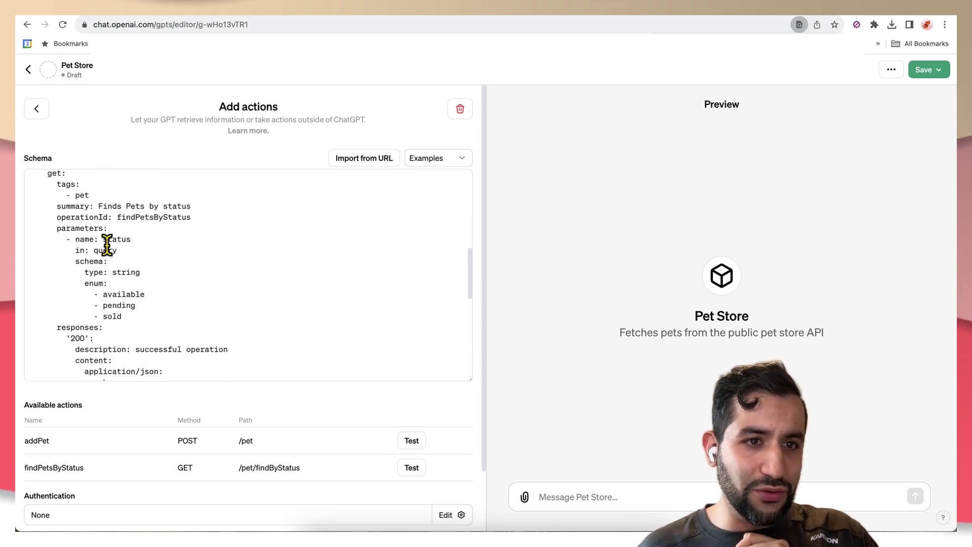
drag(80, 224, 137, 251)
click(191, 280)
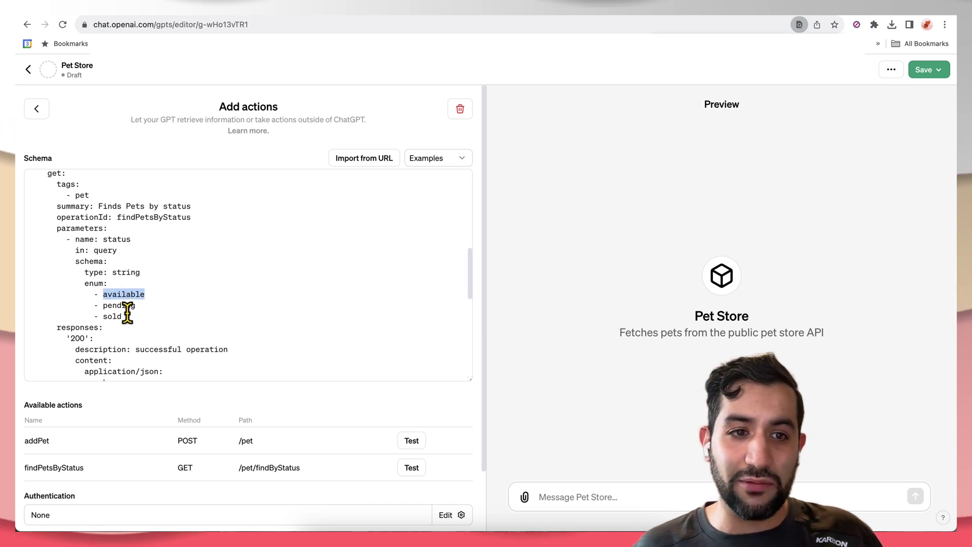
click(148, 319)
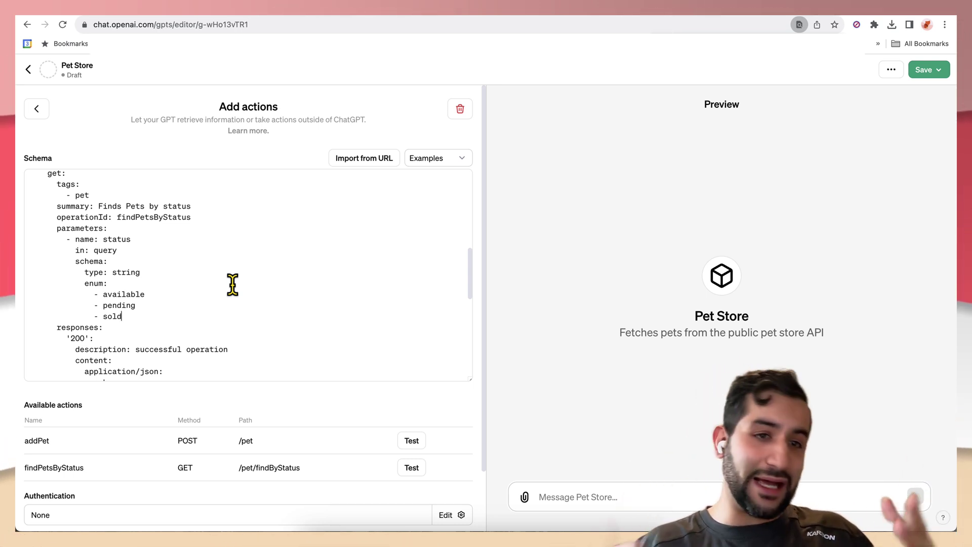
scroll(234, 281, up, 1)
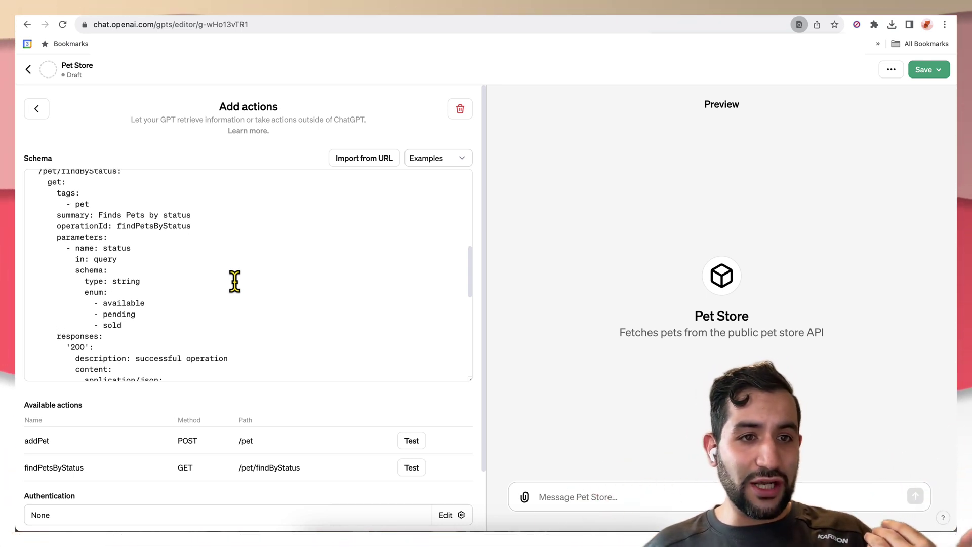
key(Up)
key(Up)
key(Up)
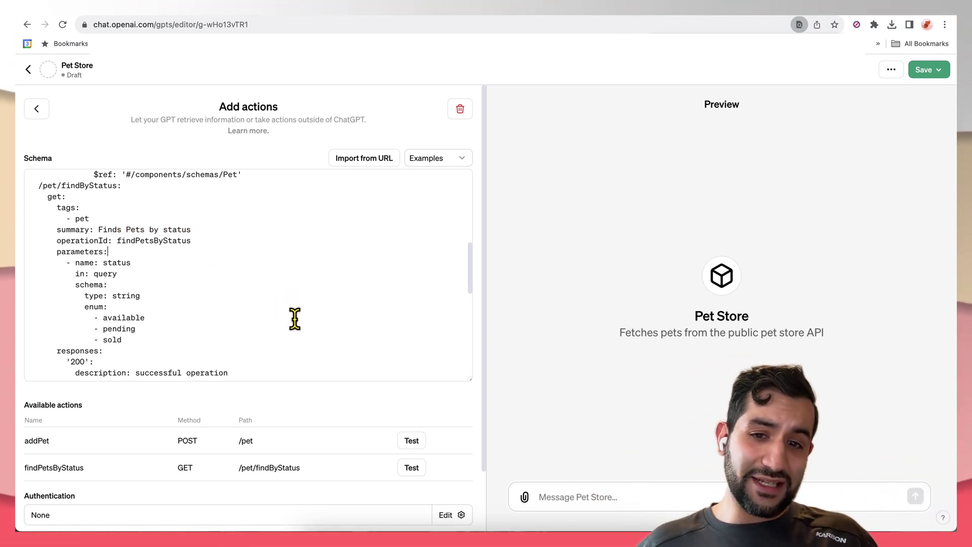
Send 'Fetch available pets and list their names' in the Preview chat.
scroll(294, 320, down, 5)
scroll(293, 319, up, 20)
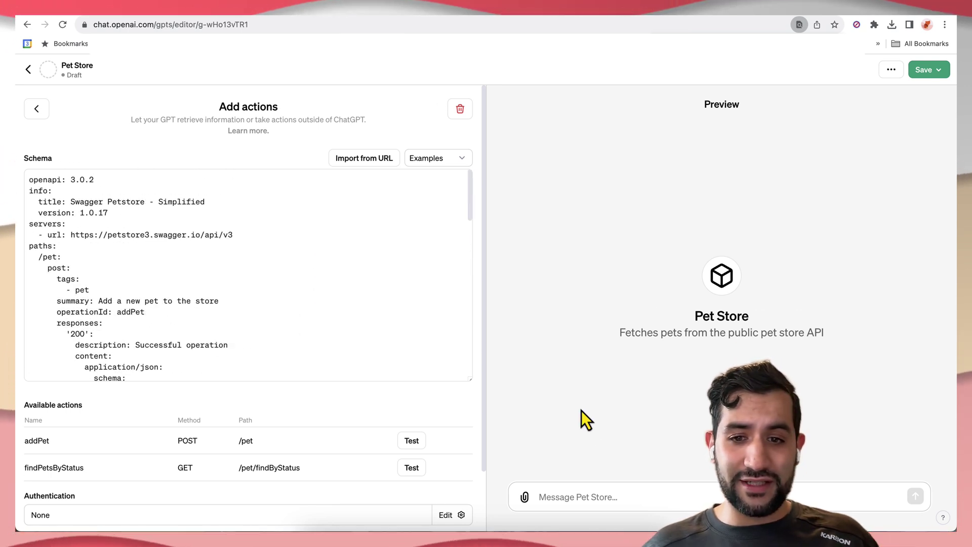
click(629, 490)
text(Fetch availabl)
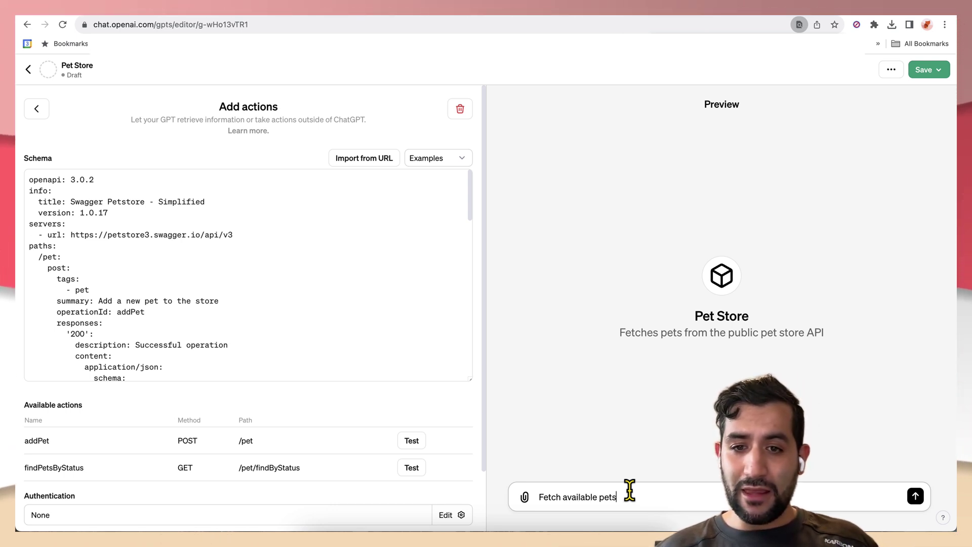
text(e pets an)
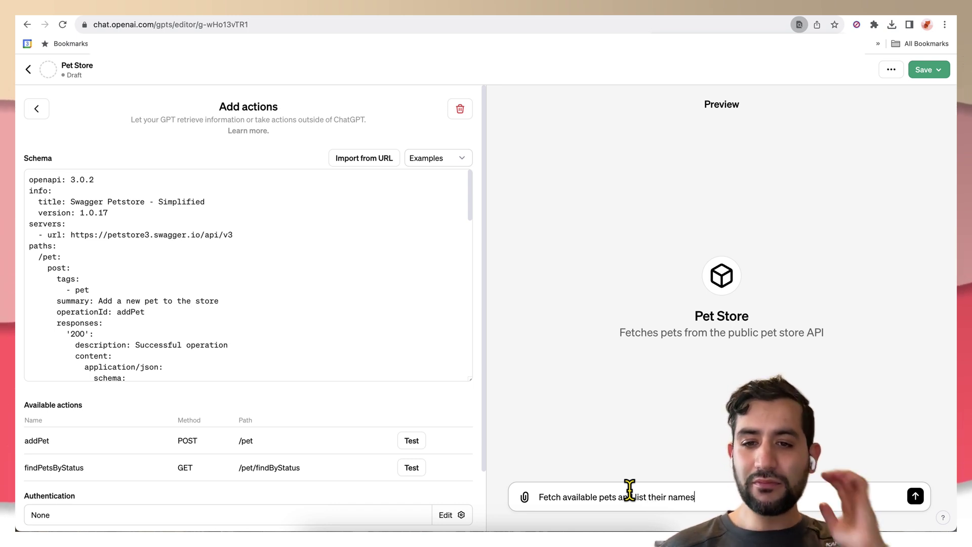
text(d list their names)
key(Return)
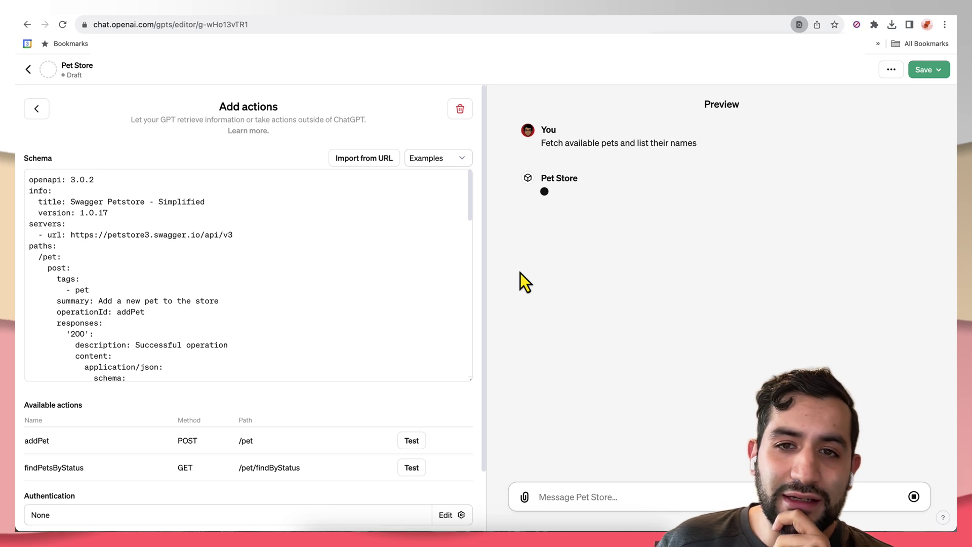
Scroll through the schema while Pet Store calls petstore3.swagger.io.
click(168, 360)
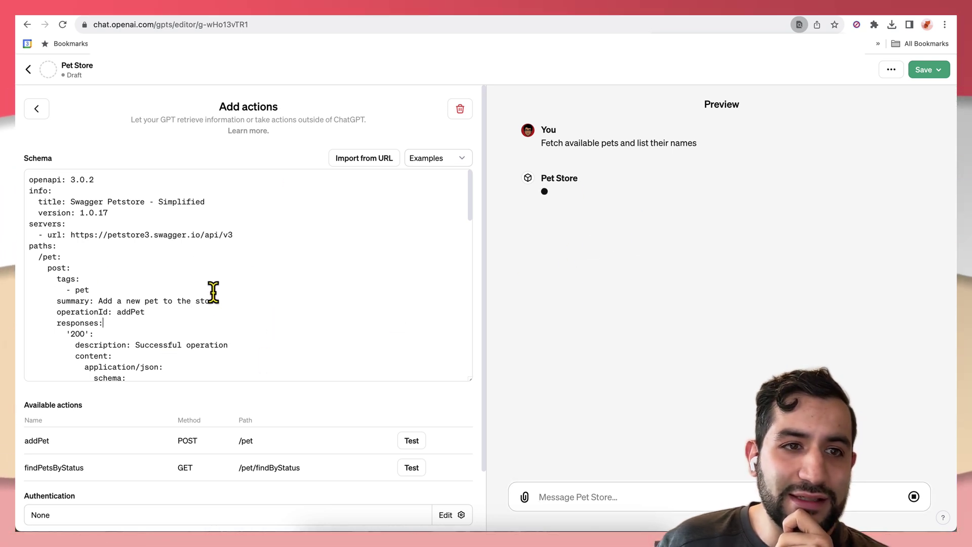
scroll(222, 324, down, 5)
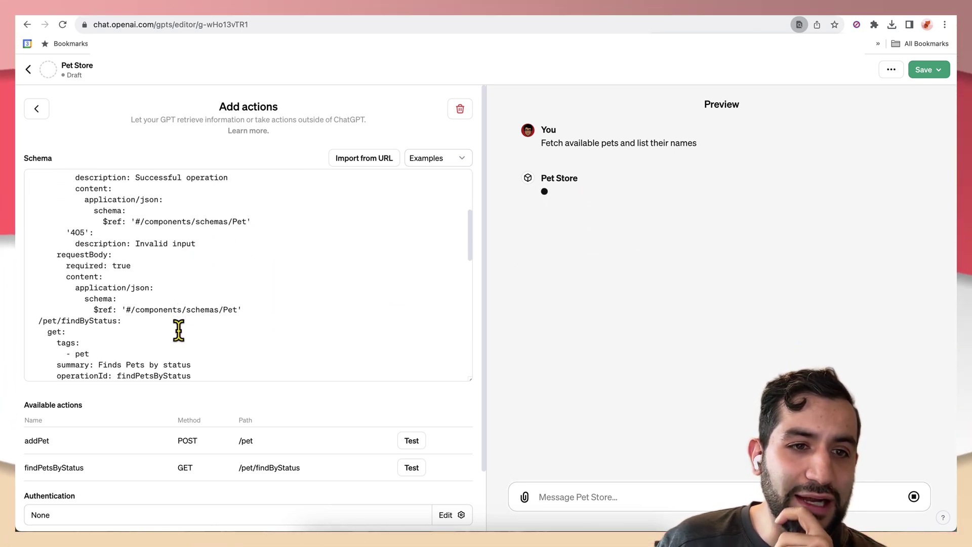
scroll(179, 330, down, 3)
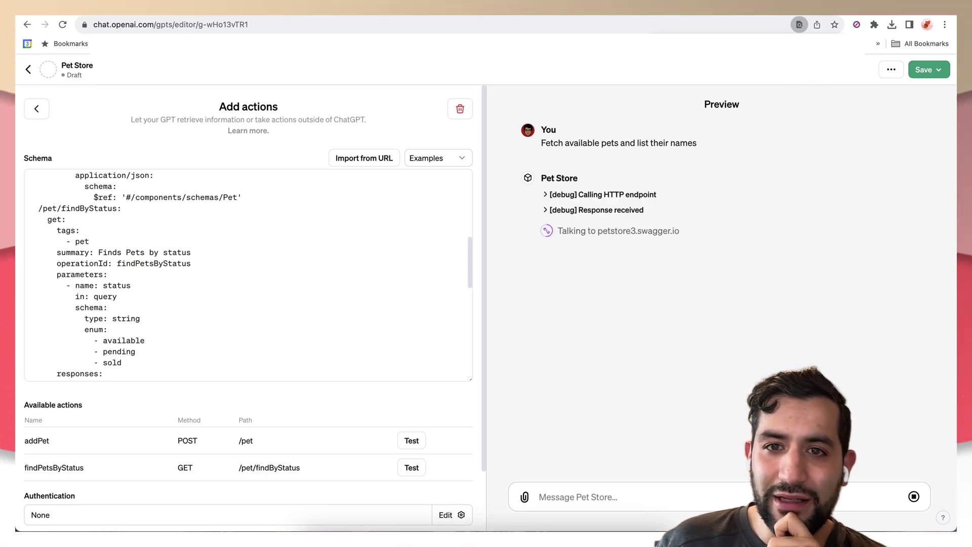
click(634, 198)
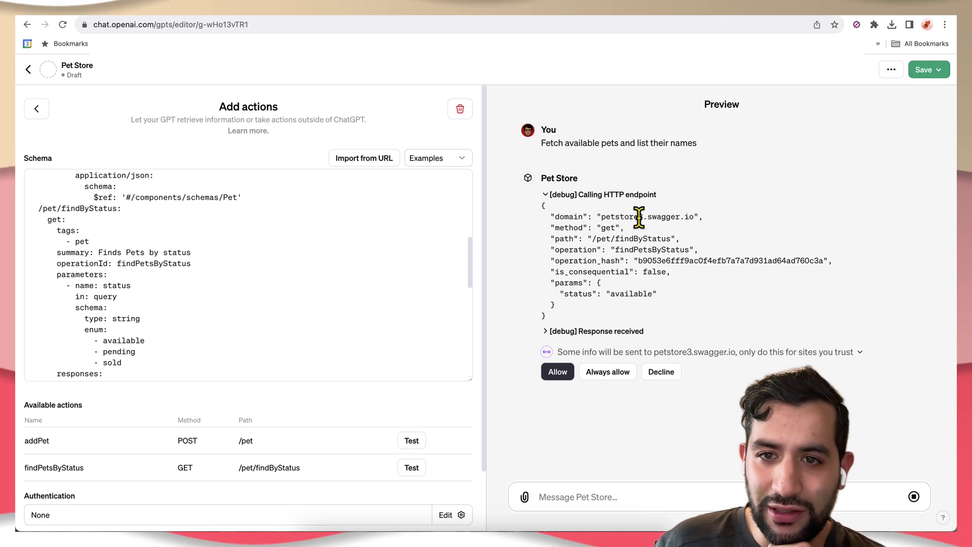
drag(683, 233, 688, 241)
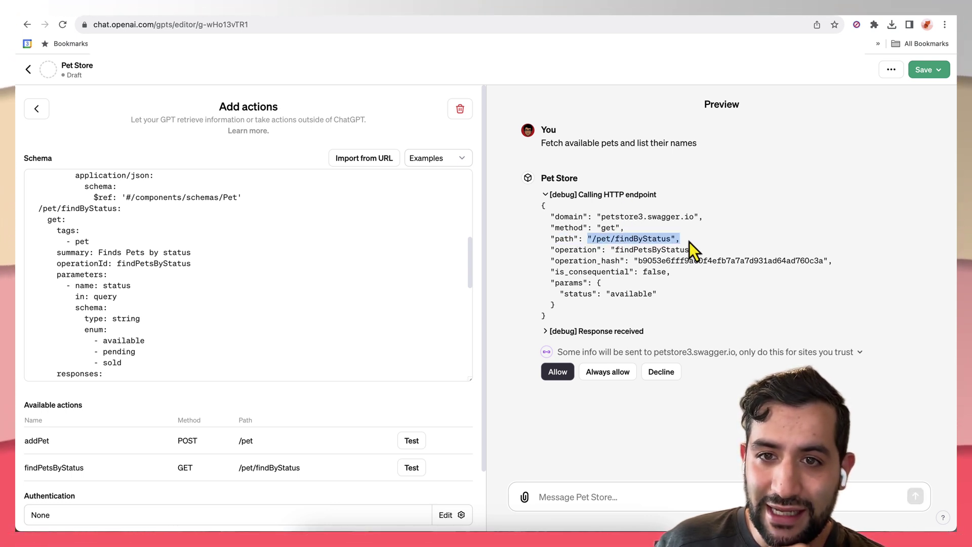
click(660, 292)
drag(667, 294, 570, 283)
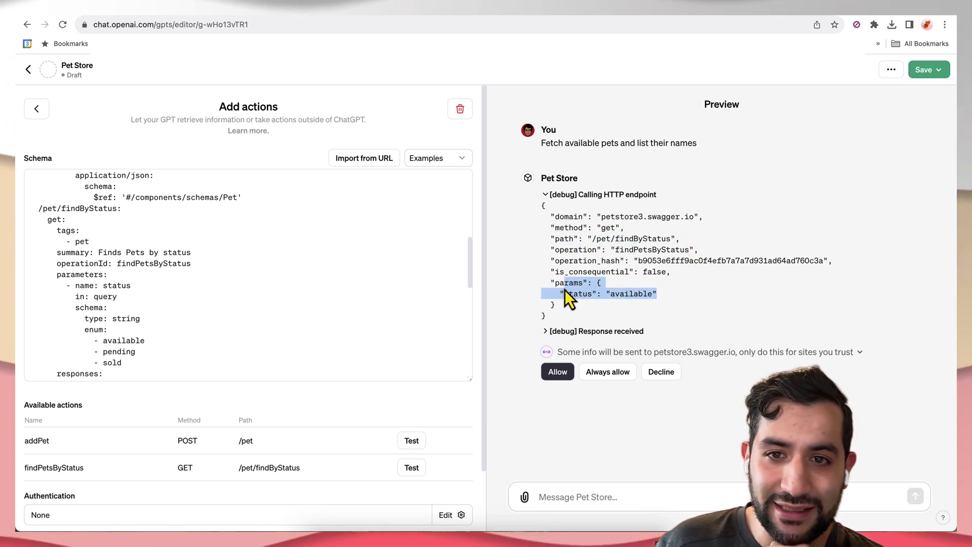
click(635, 306)
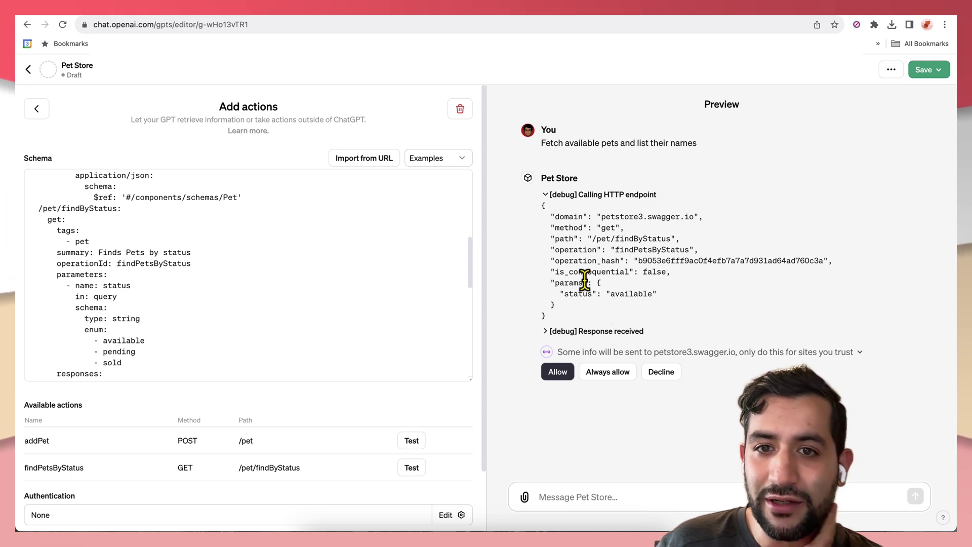
drag(555, 272, 671, 278)
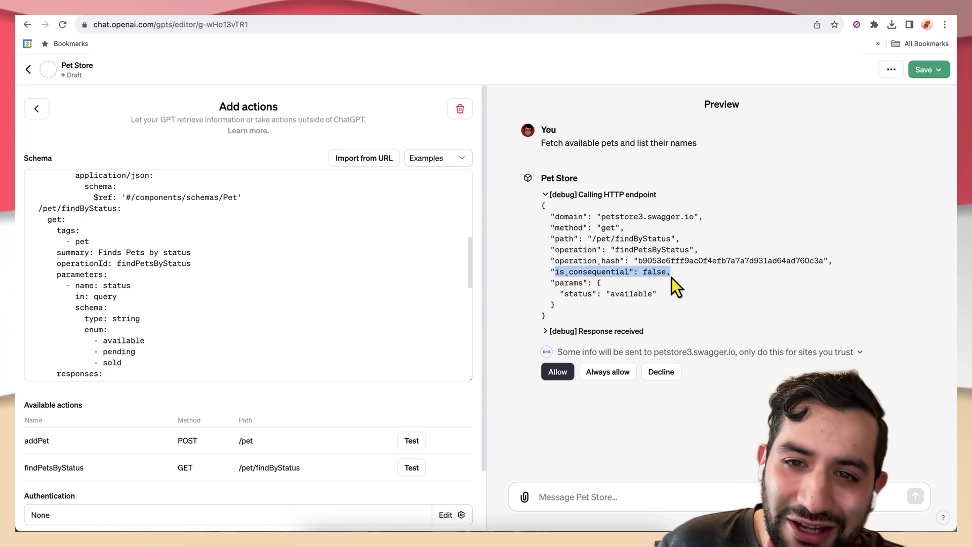
click(676, 275)
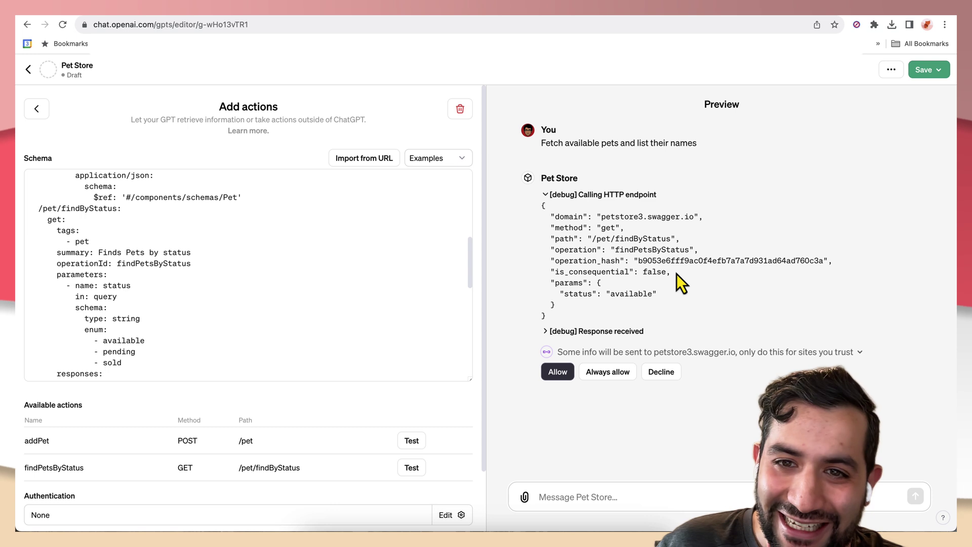
drag(662, 273, 554, 267)
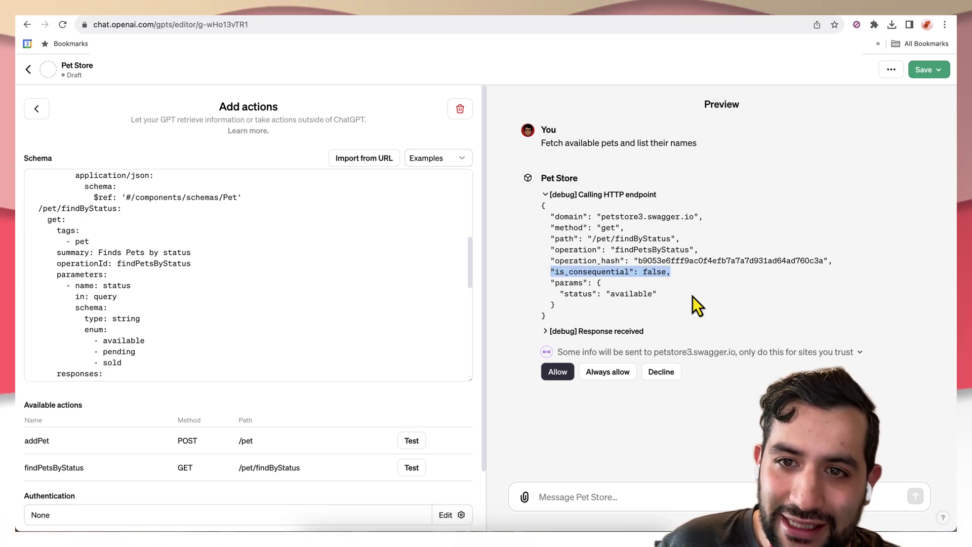
click(676, 281)
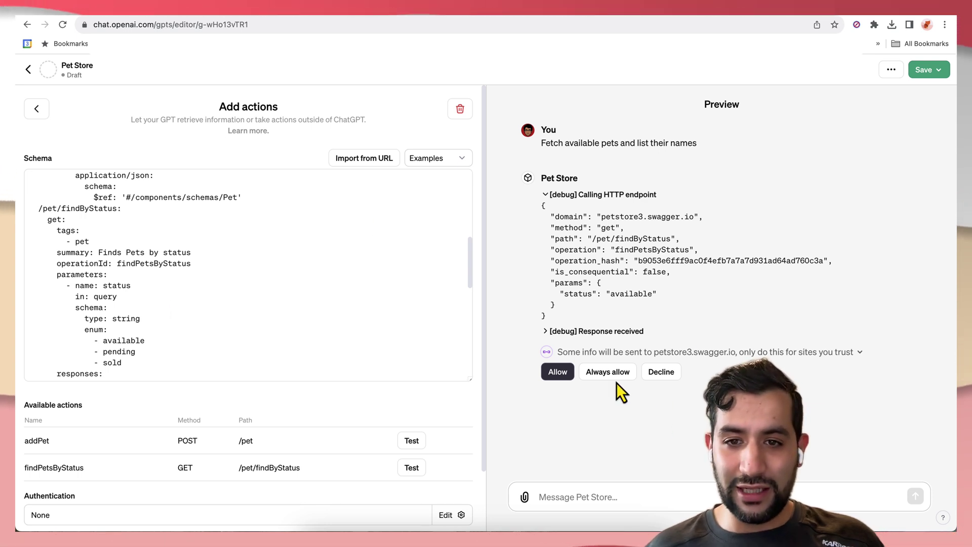
Allow the findPetsByStatus call and expand its endpoint and response details.
click(560, 372)
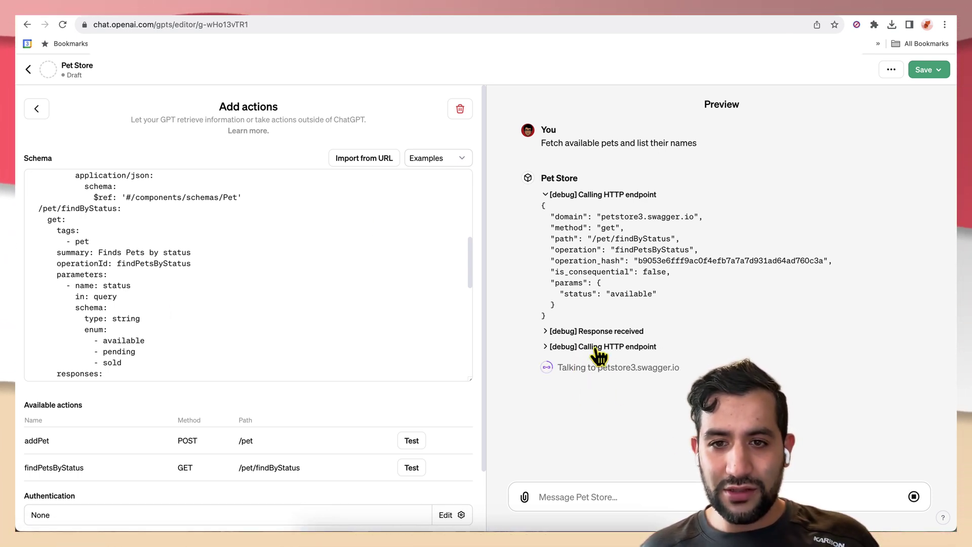
click(587, 348)
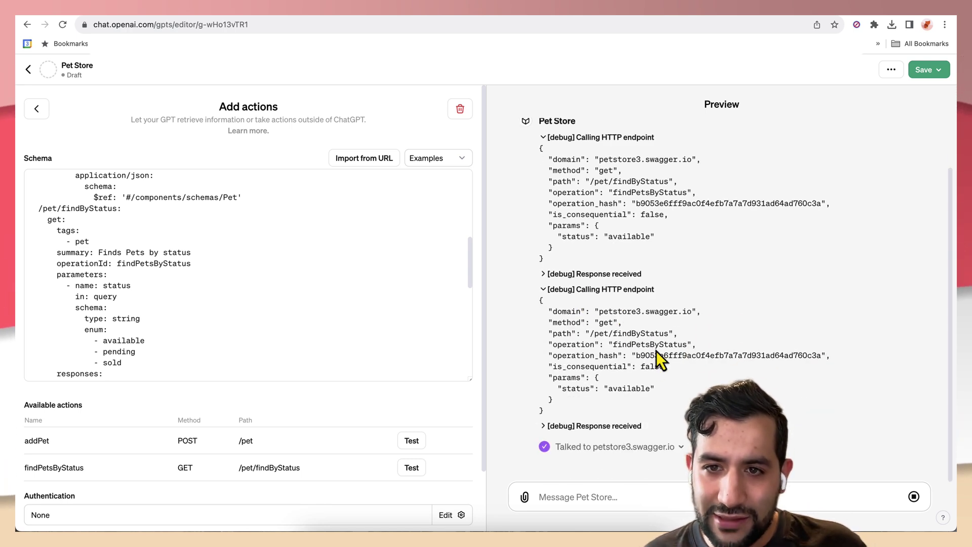
click(607, 427)
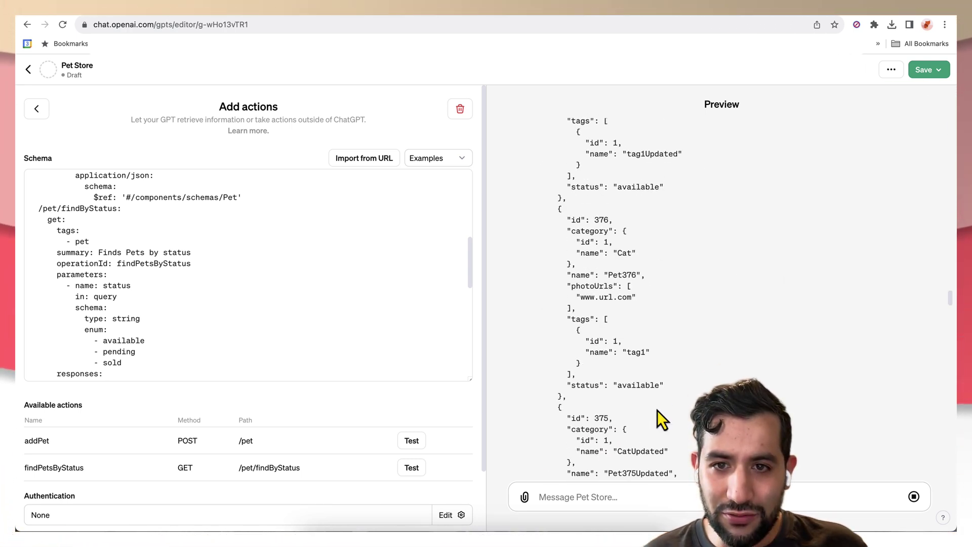
scroll(645, 325, up, 1)
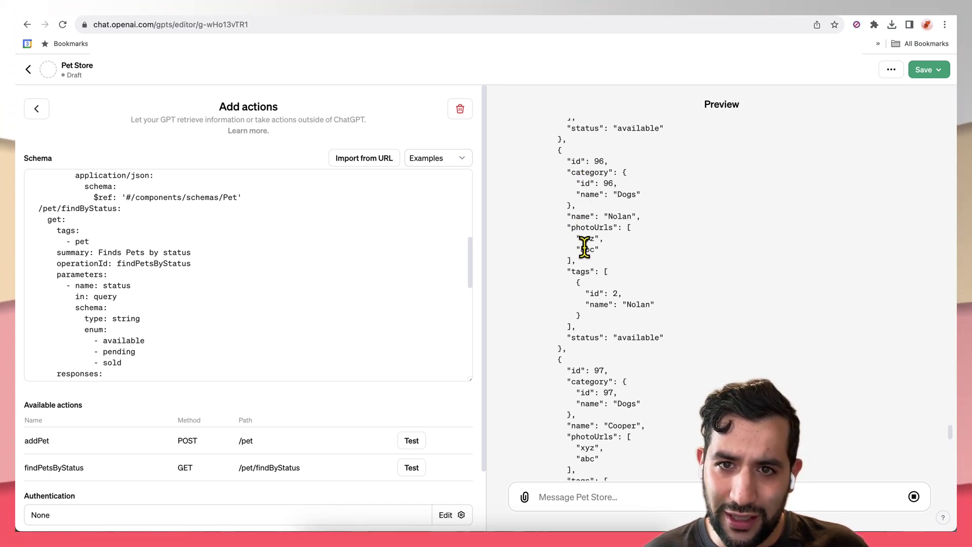
drag(585, 224, 605, 256)
click(605, 255)
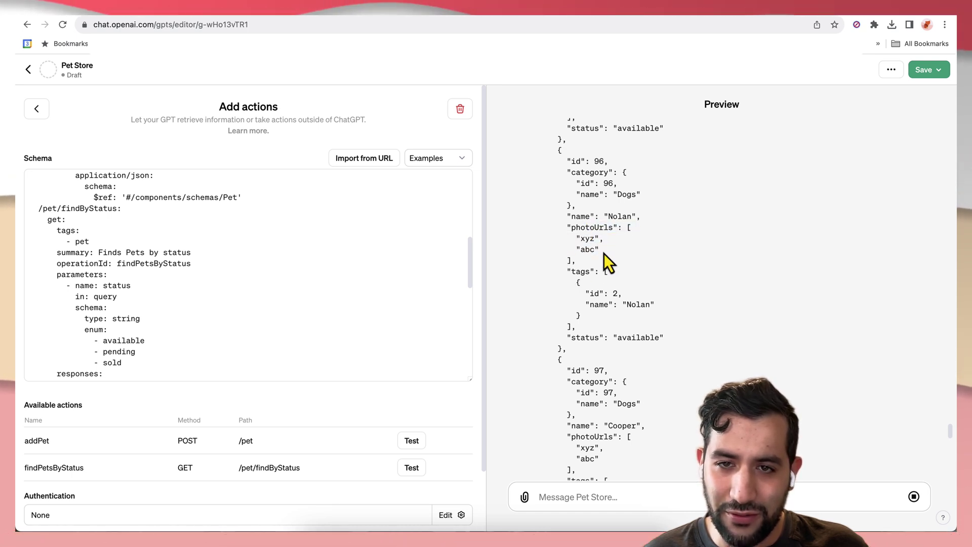
Scroll through Pet Store's numbered list of 42 available pets.
scroll(587, 261, down, 1)
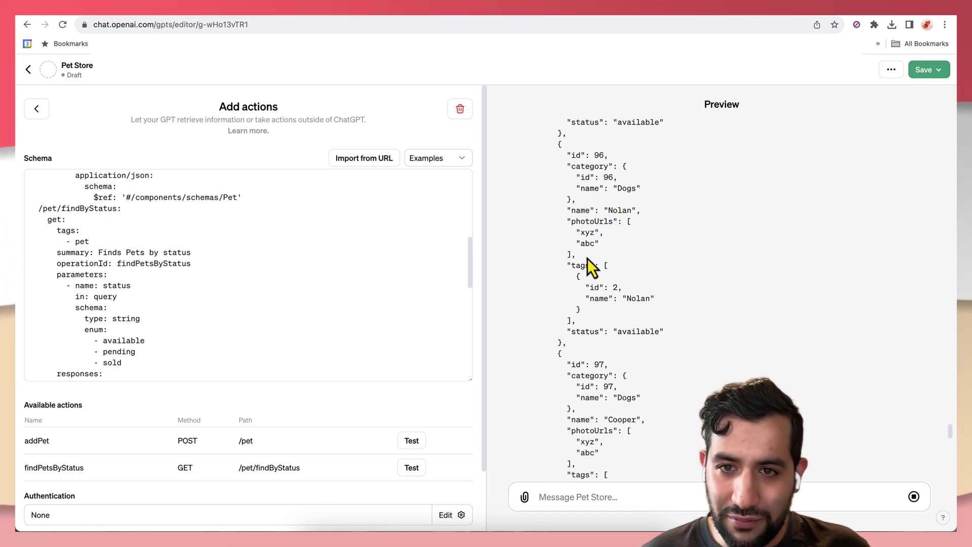
scroll(679, 412, down, 20)
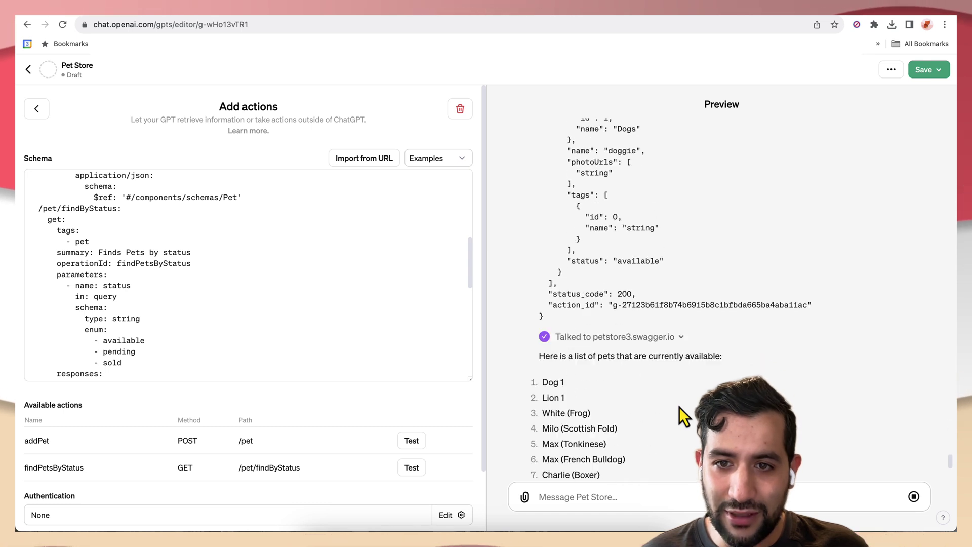
scroll(658, 371, up, 5)
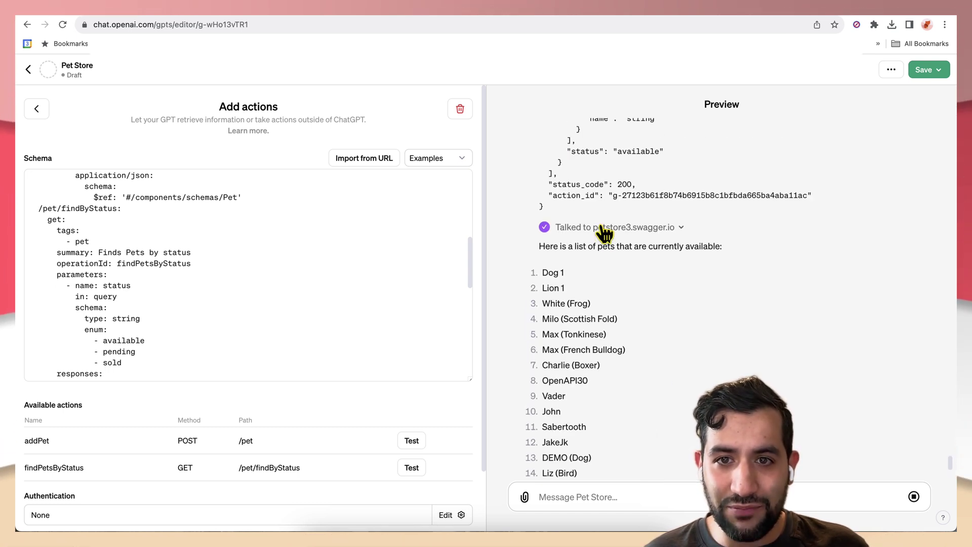
scroll(640, 298, down, 5)
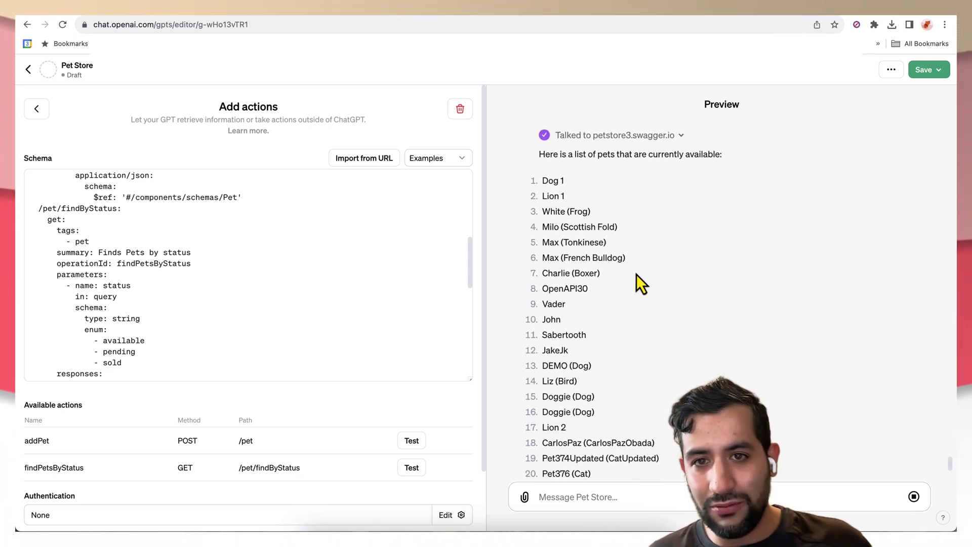
scroll(618, 286, up, 3)
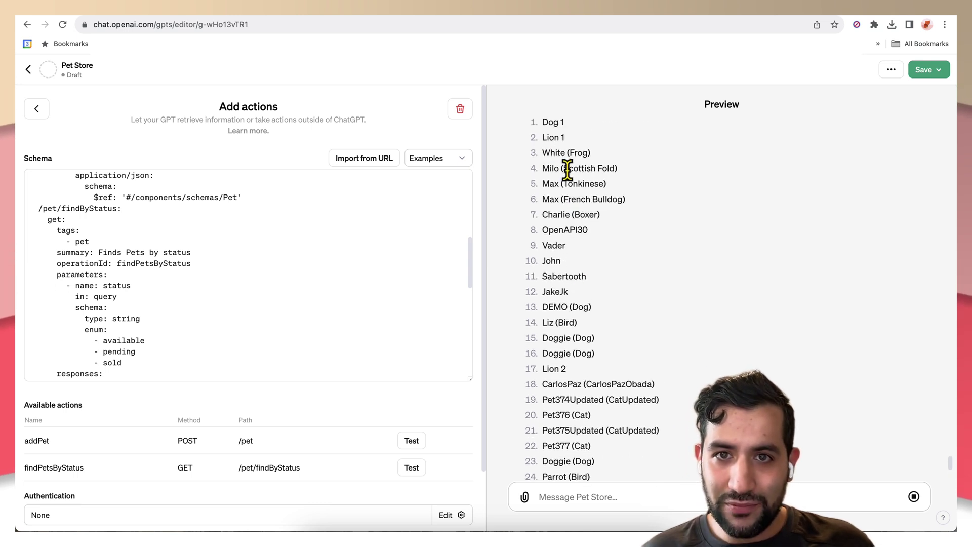
scroll(587, 320, down, 2)
scroll(627, 339, down, 6)
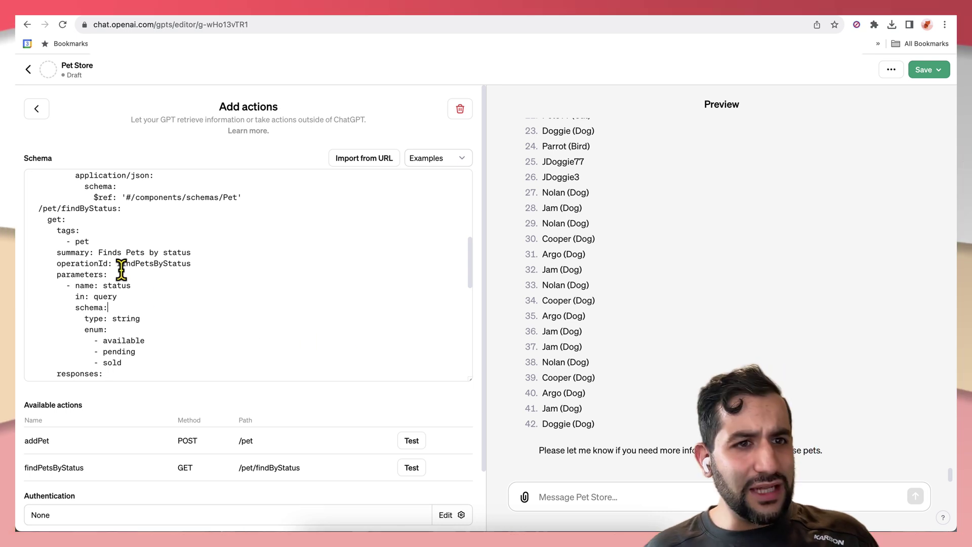
Ask 'Create a pet, and include any required fields as you see fit' and inspect the addPet call.
scroll(106, 294, up, 4)
scroll(93, 293, up, 2)
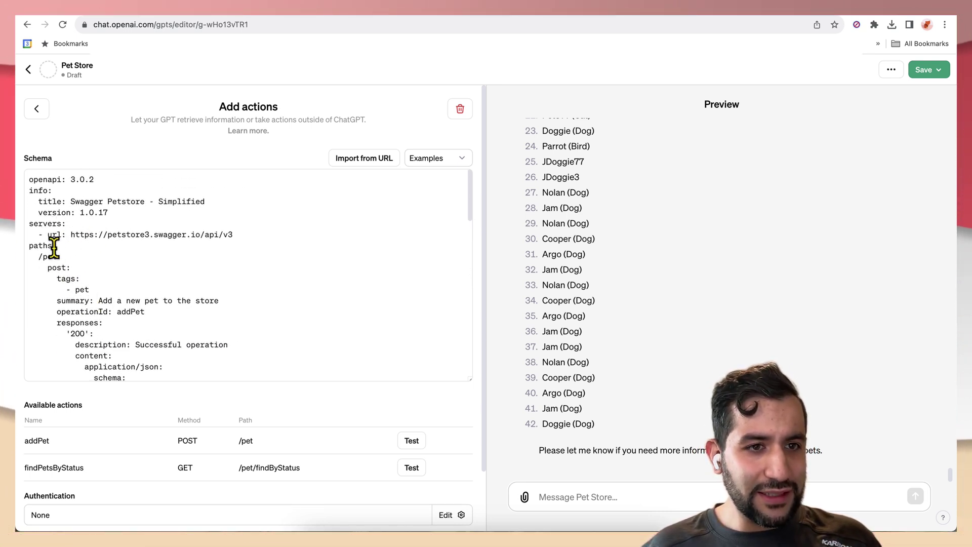
scroll(54, 247, down, 1)
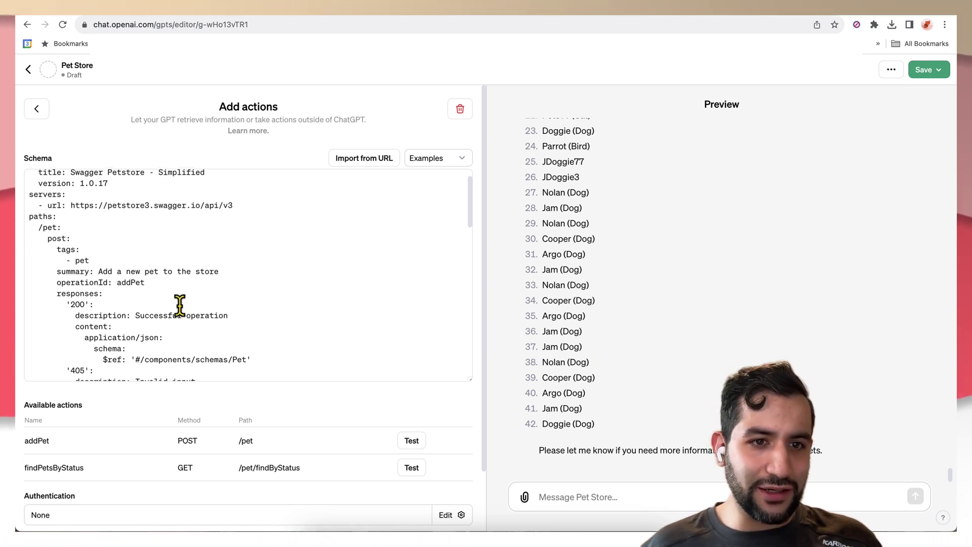
scroll(180, 303, down, 2)
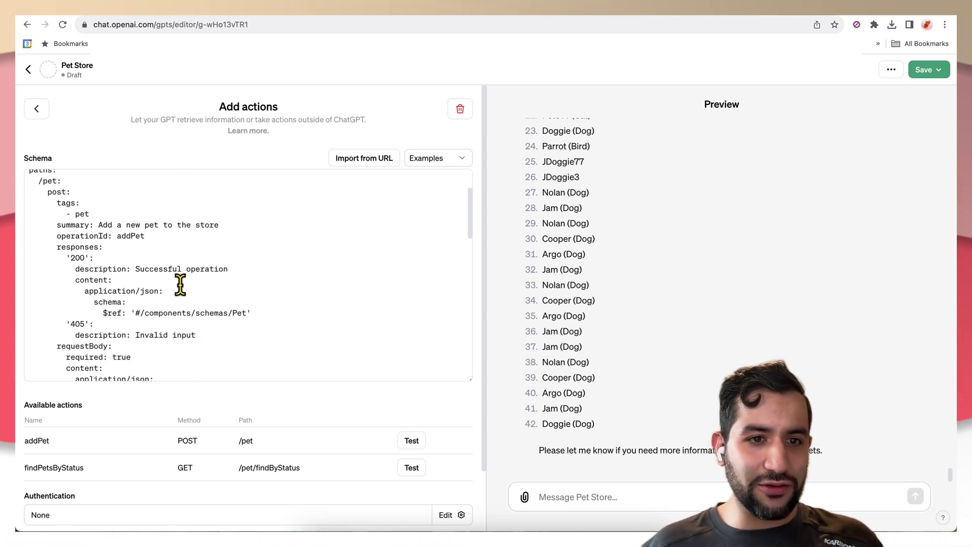
click(678, 496)
text(Create a pet,)
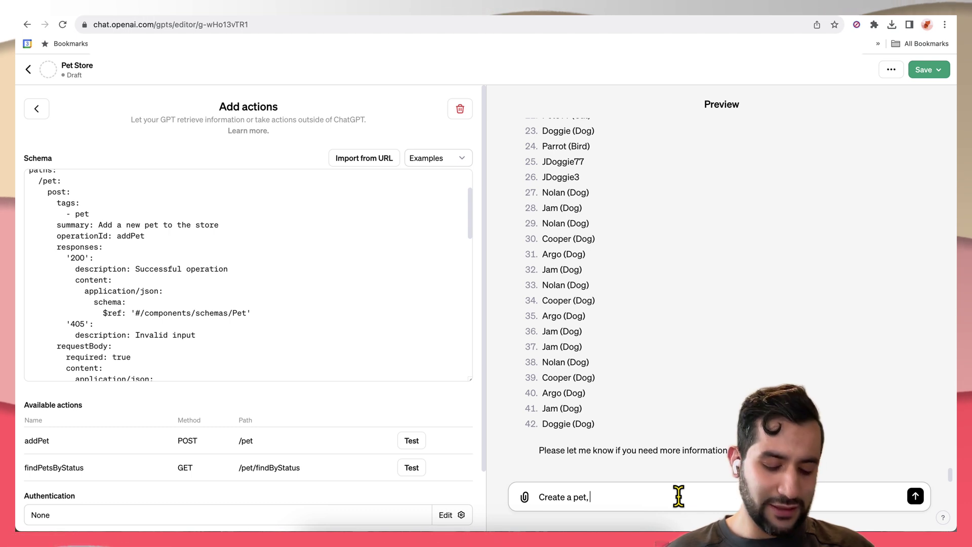
text( and include an)
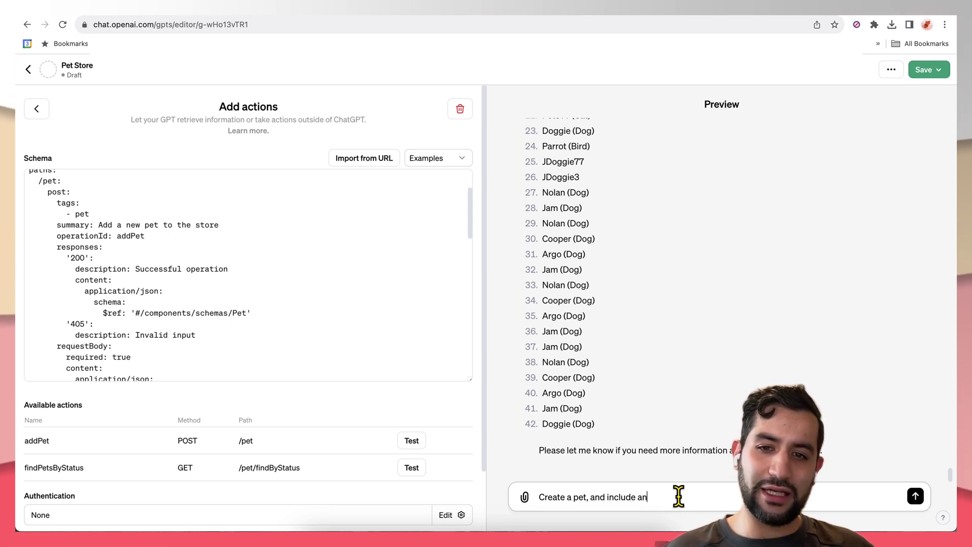
text(y required fee)
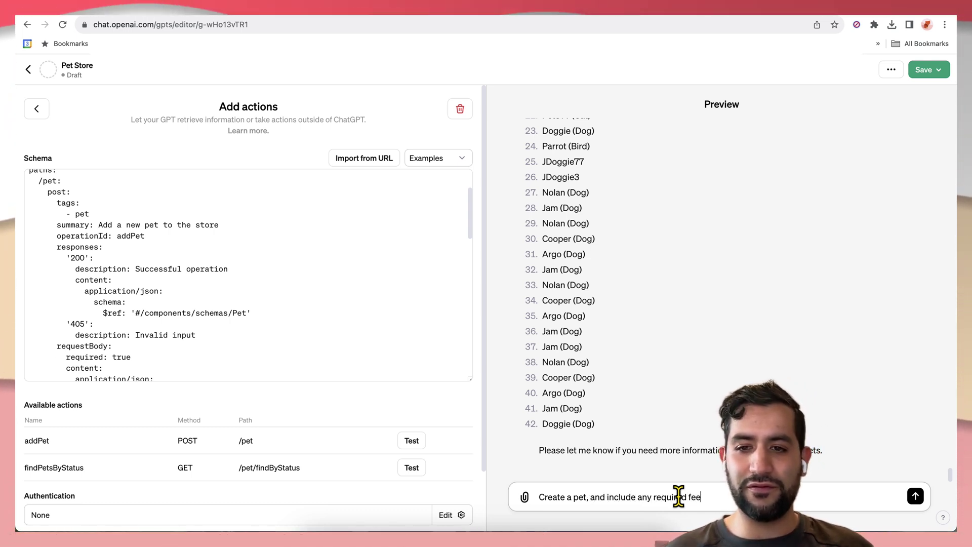
key(BackSpace)
key(BackSpace)
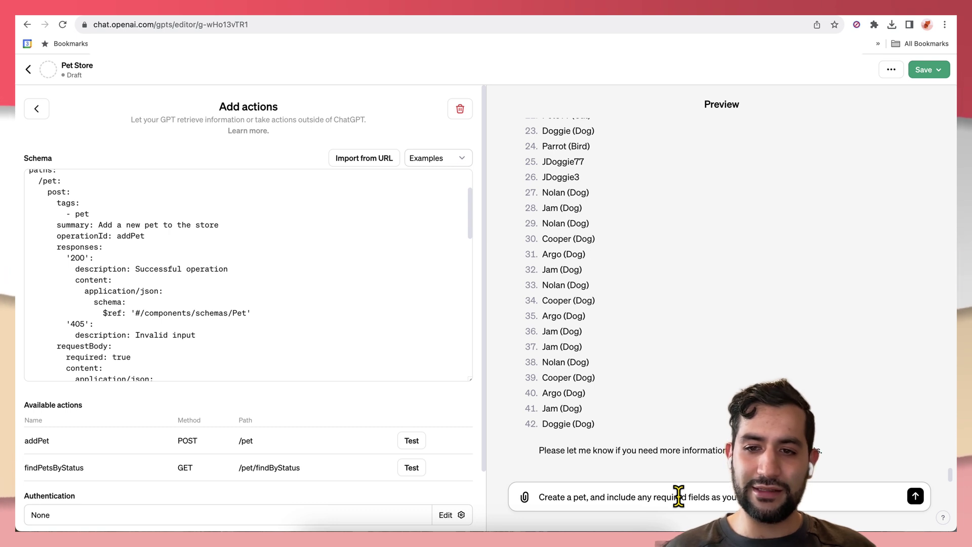
text(ields as you see fit)
key(Return)
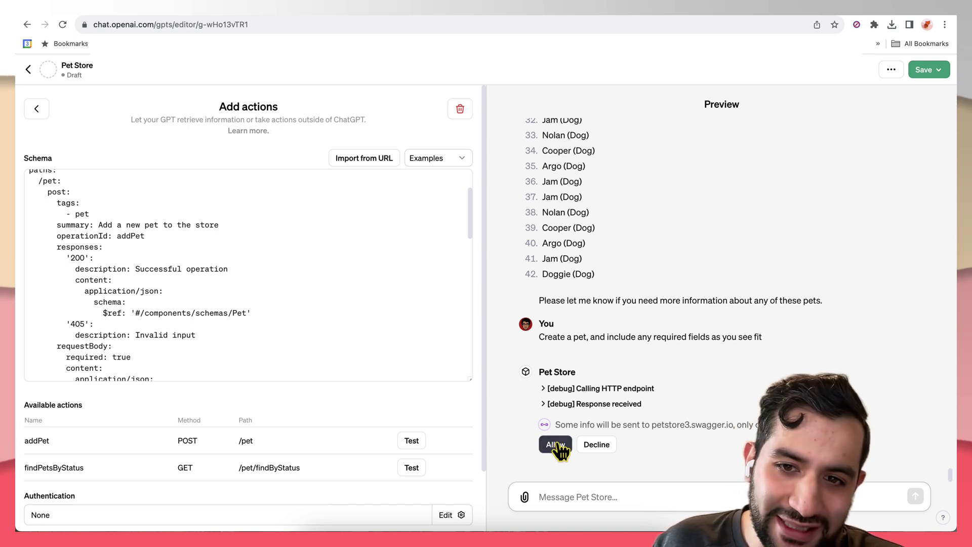
click(547, 388)
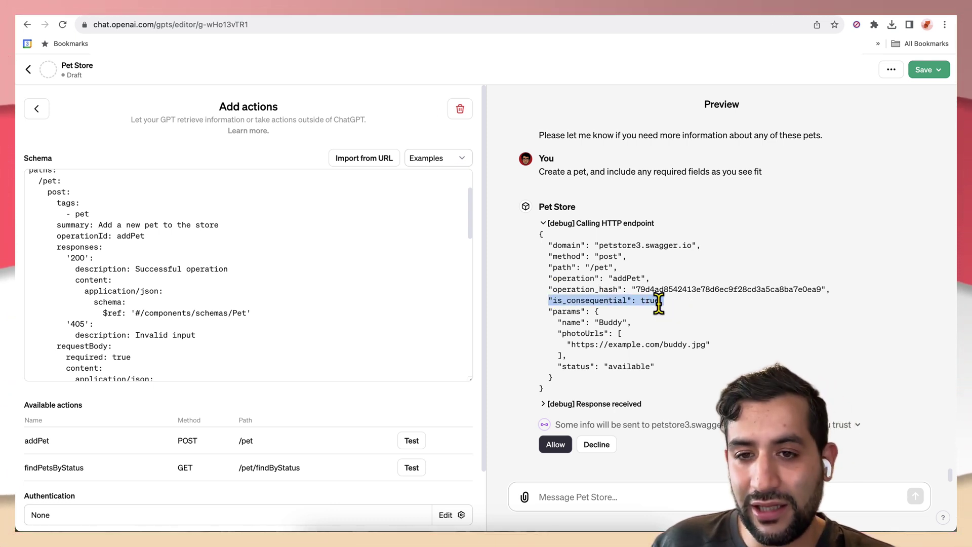
click(567, 447)
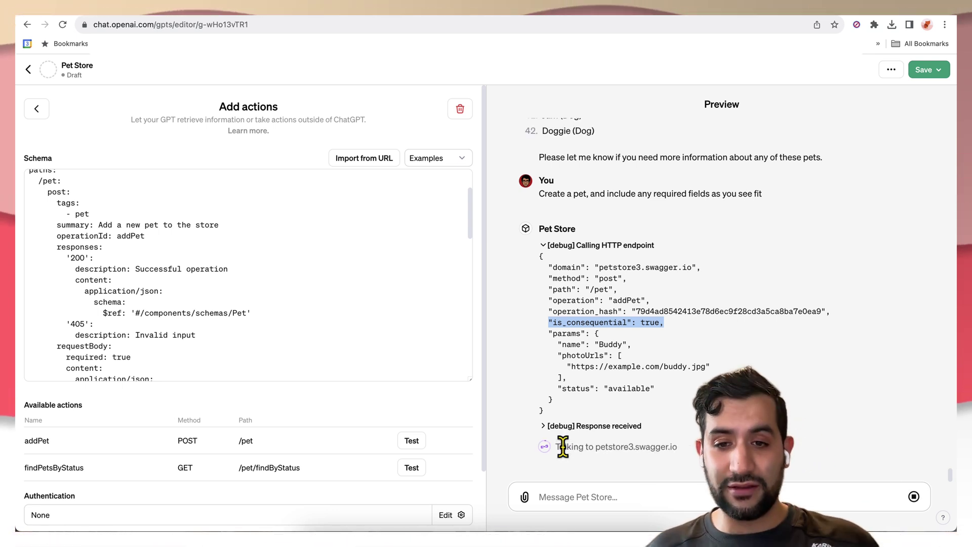
click(626, 427)
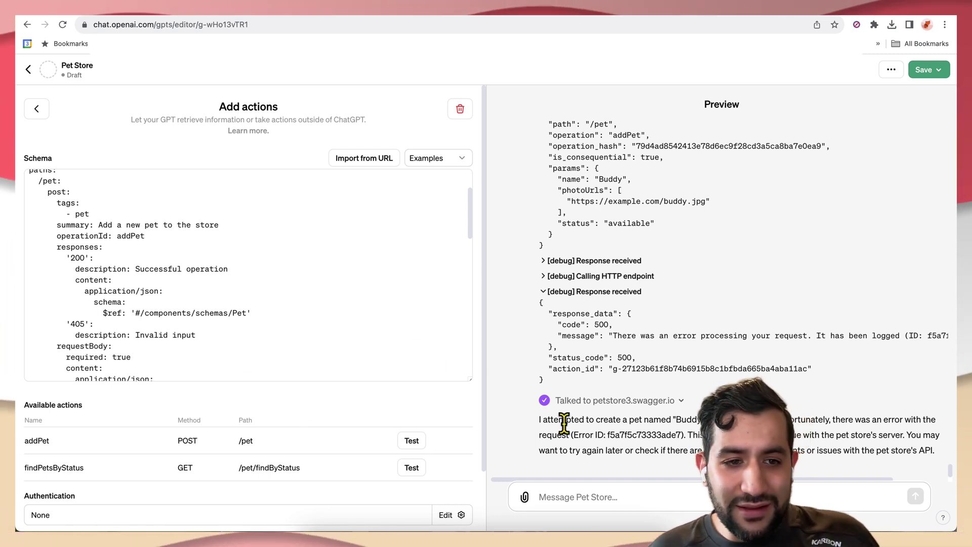
scroll(769, 240, down, 1)
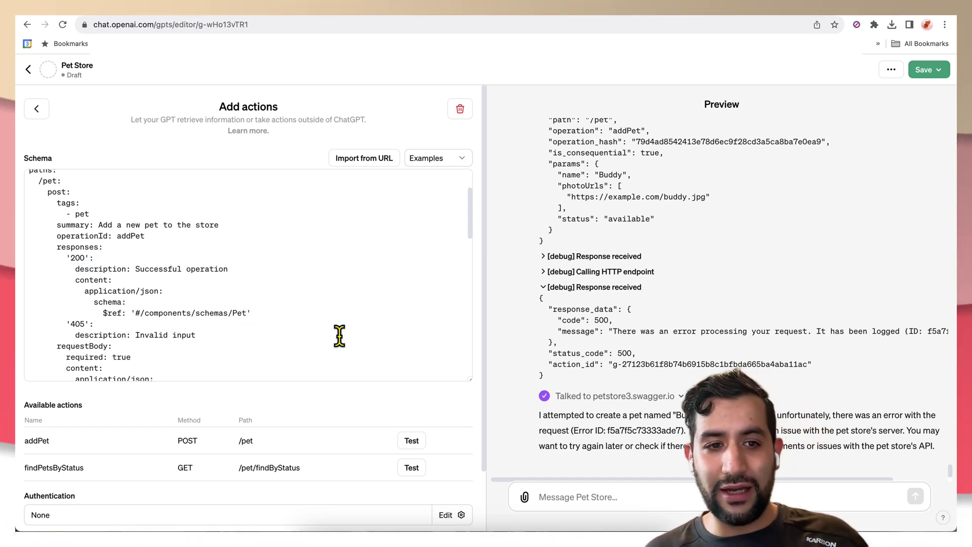
scroll(362, 464, down, 2)
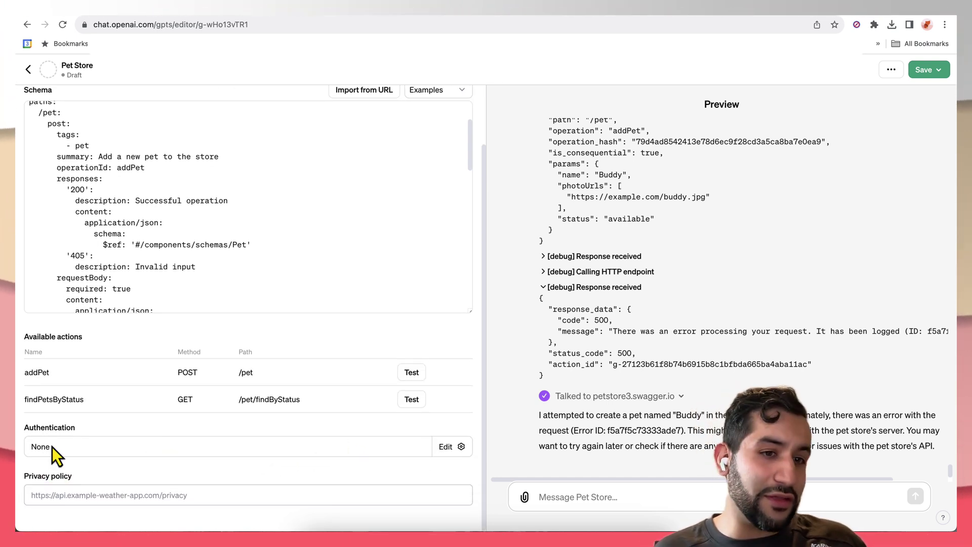
click(445, 447)
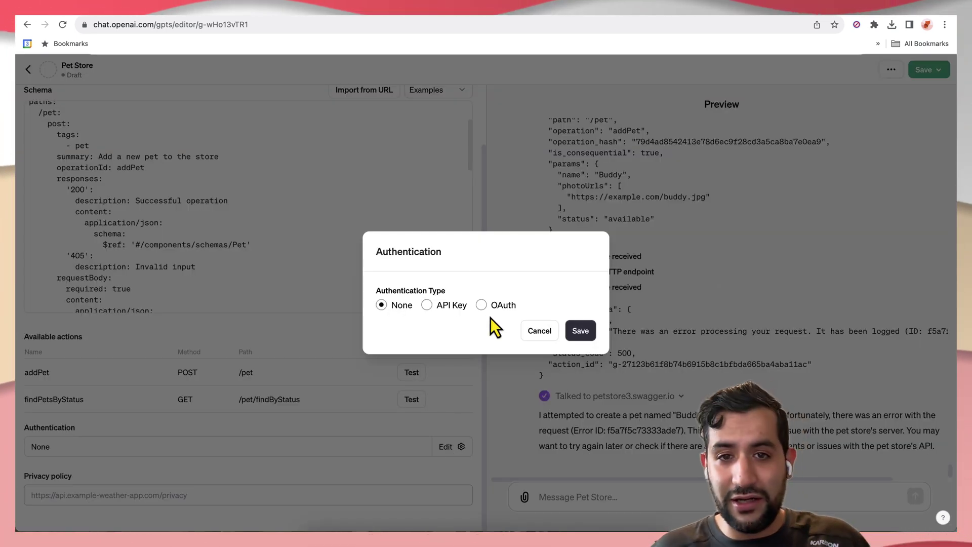
click(458, 304)
click(443, 306)
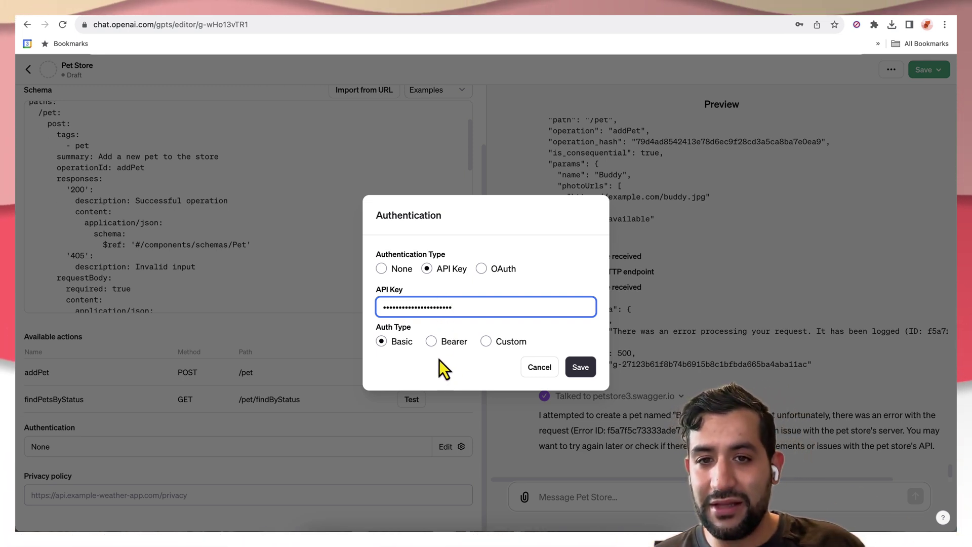
click(454, 342)
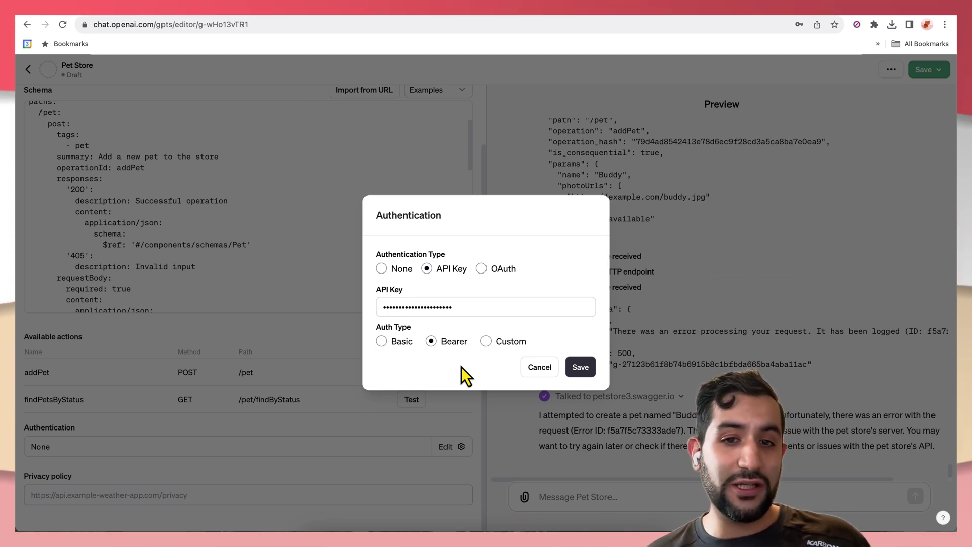
click(509, 340)
click(433, 353)
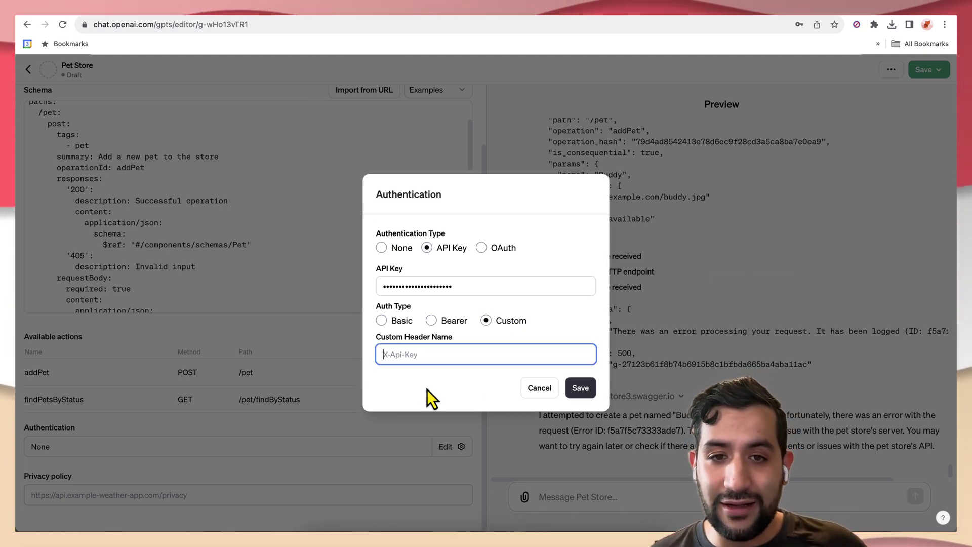
click(481, 247)
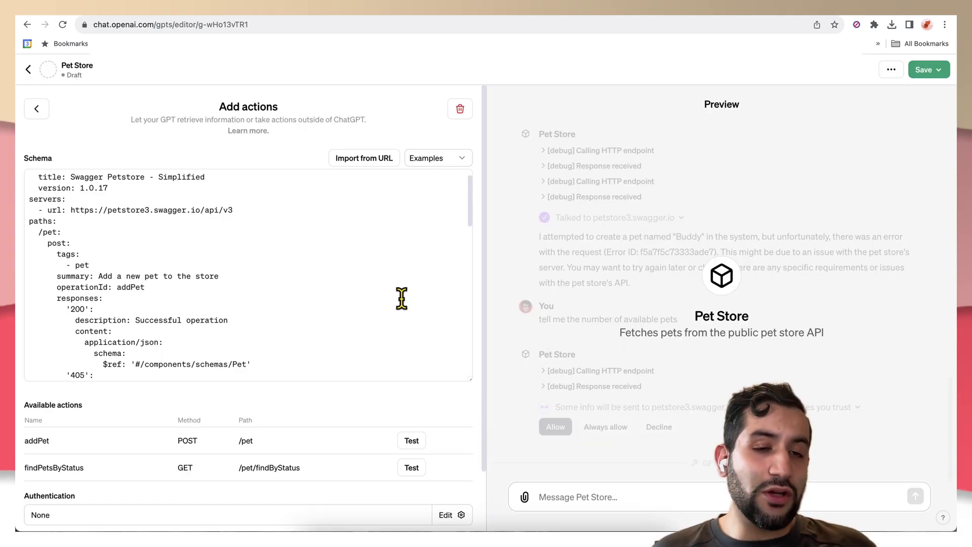
Insert 'x-openai-isConsequential: true' on a new line after operationId: findPetsByStatus.
scroll(216, 298, down, 5)
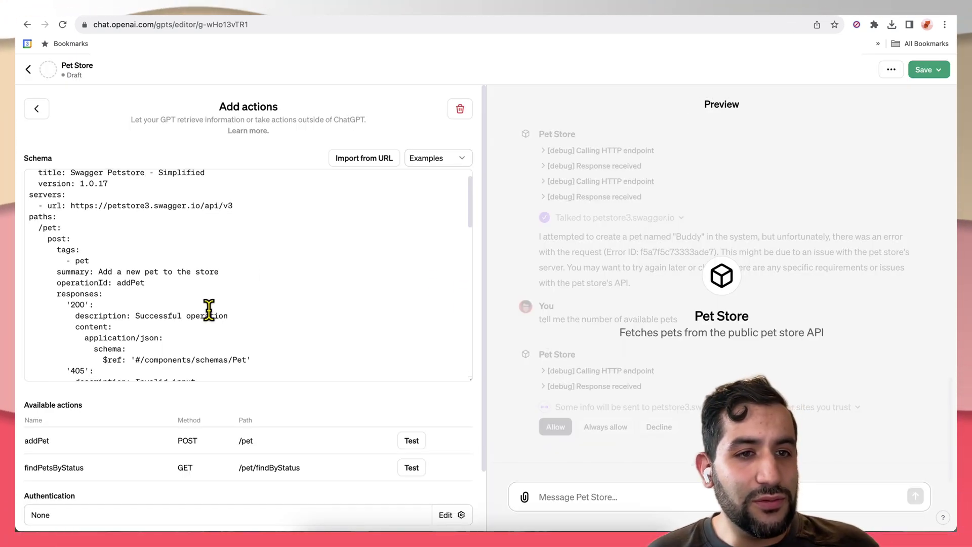
scroll(207, 309, down, 6)
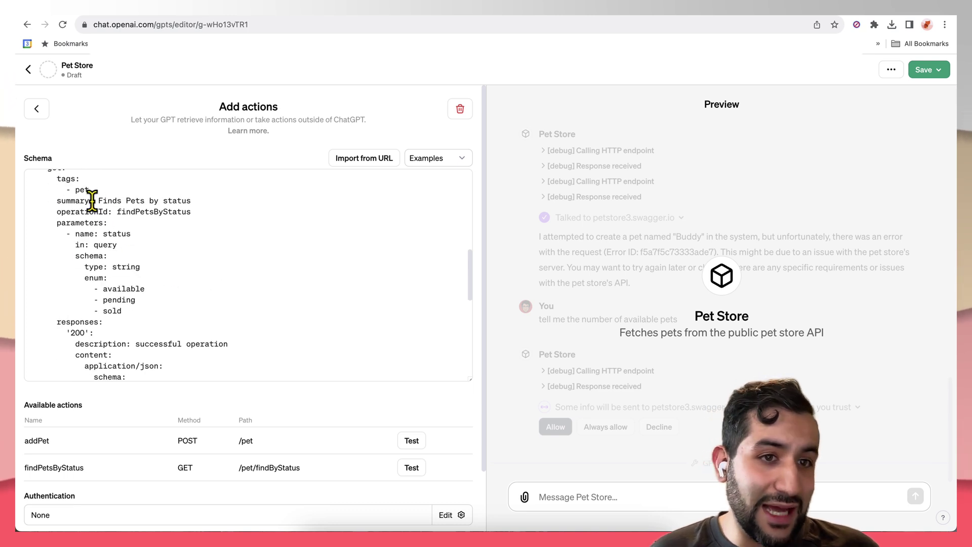
scroll(127, 228, up, 2)
click(213, 240)
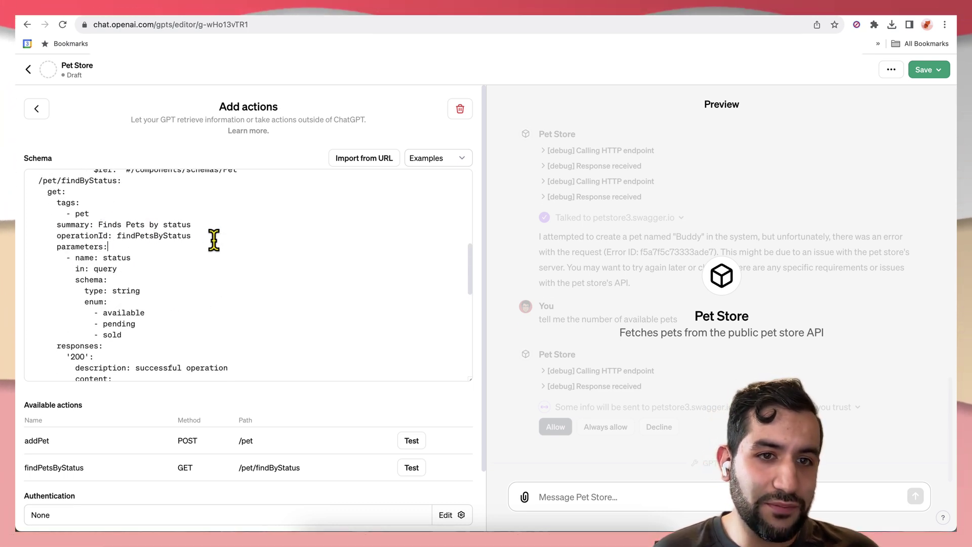
scroll(214, 240, down, 2)
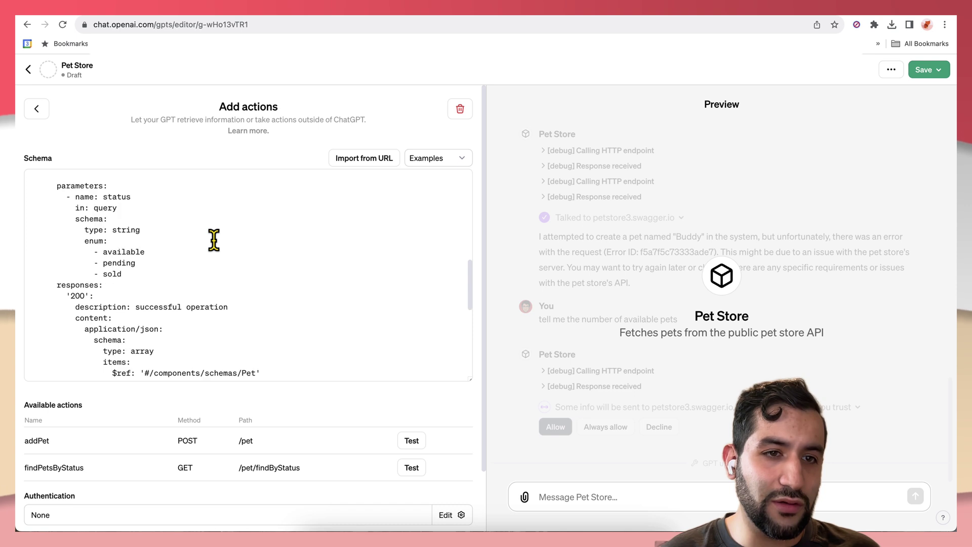
key(Return)
scroll(212, 240, up, 6)
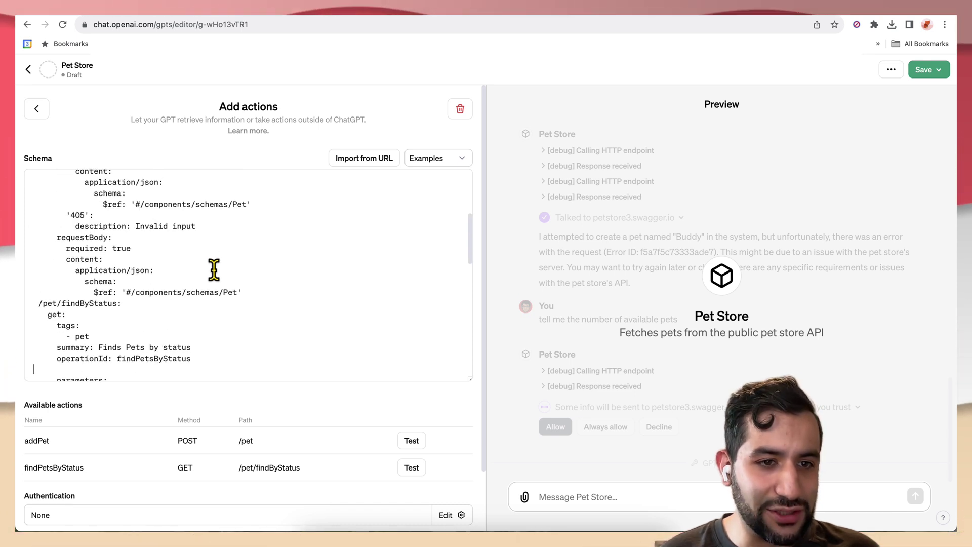
text(x-openai-isConsequential: true)
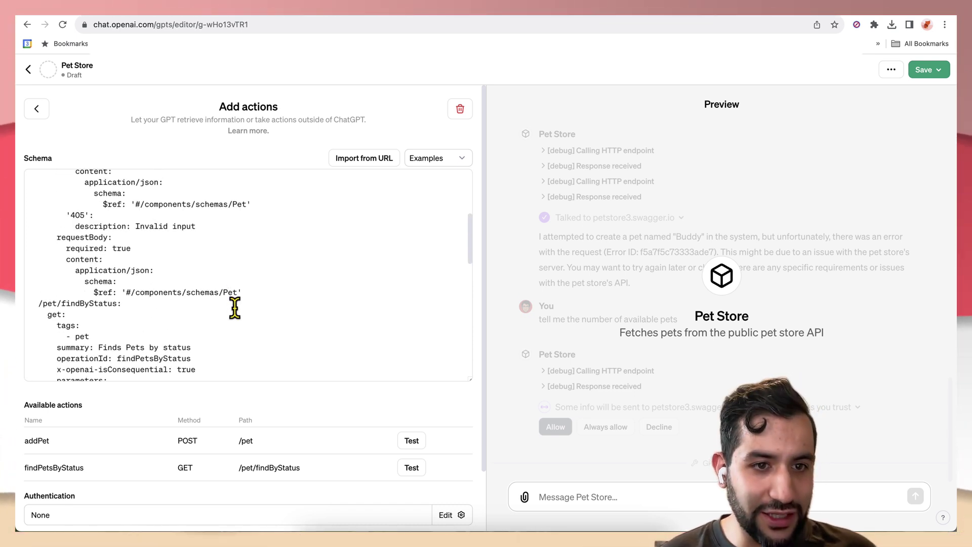
scroll(234, 303, down, 2)
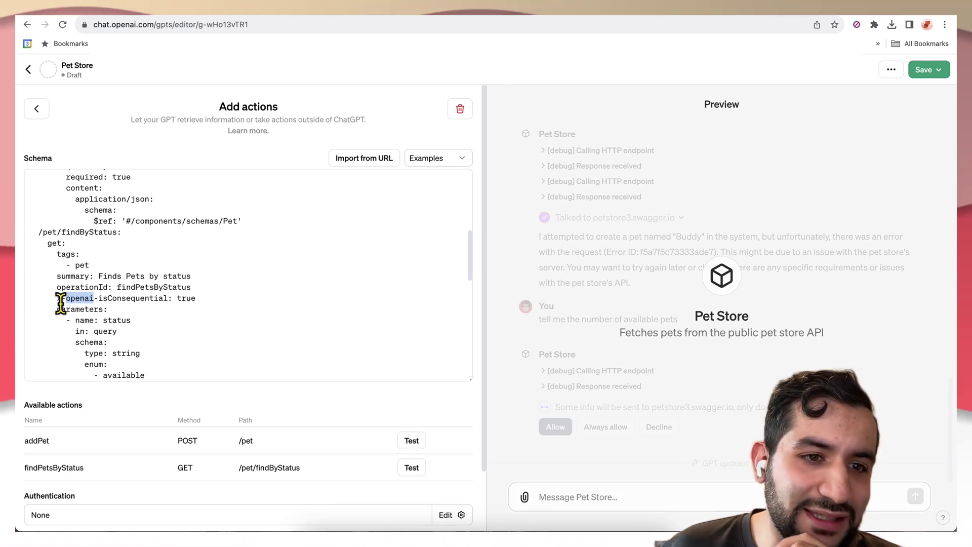
click(184, 301)
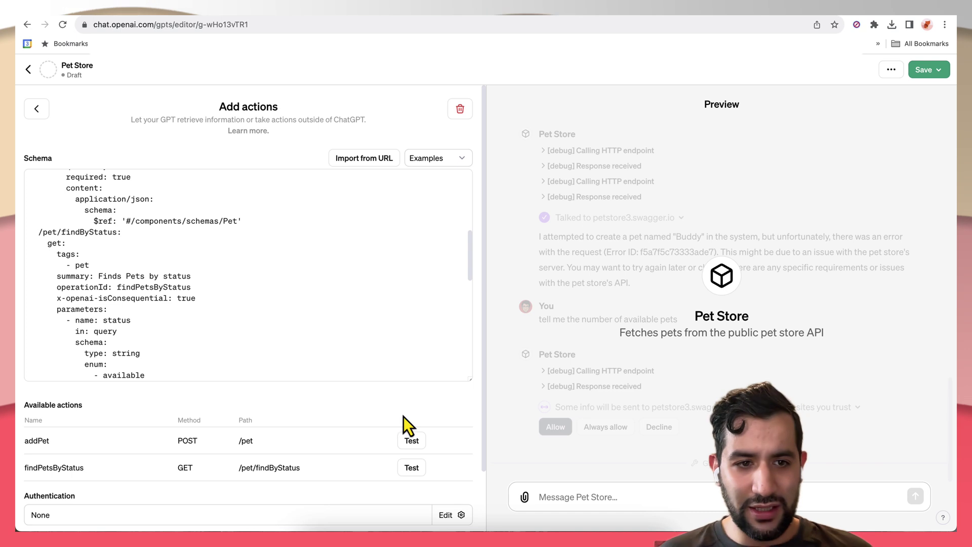
Ask the Pet Store GPT 'tell me the number of available pets' and allow its consequential findPetsByStatus call.
click(676, 497)
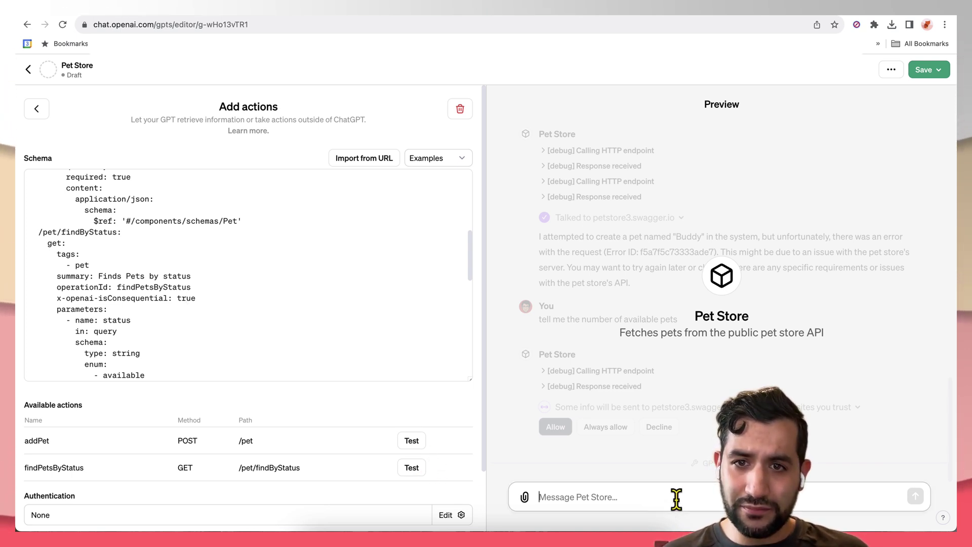
text(tell me the number of available pets)
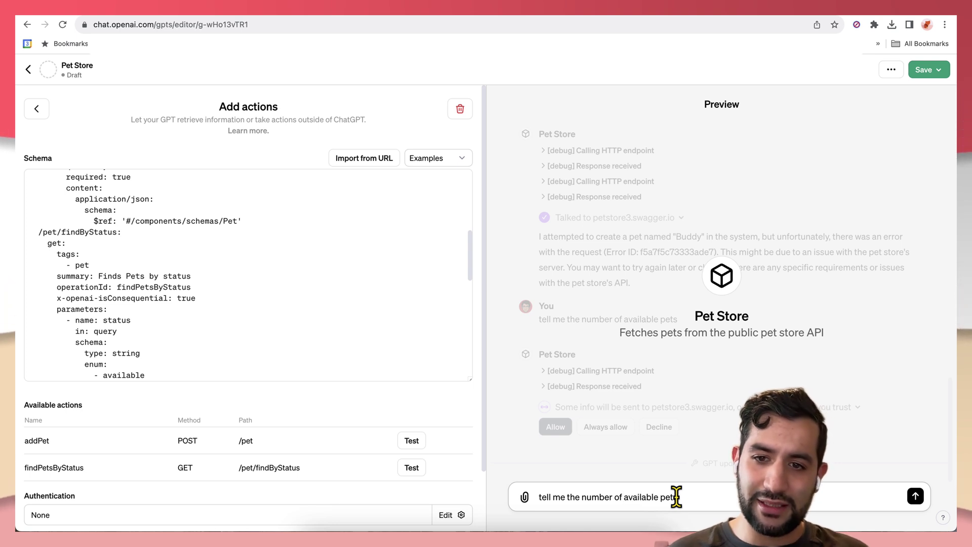
key(Return)
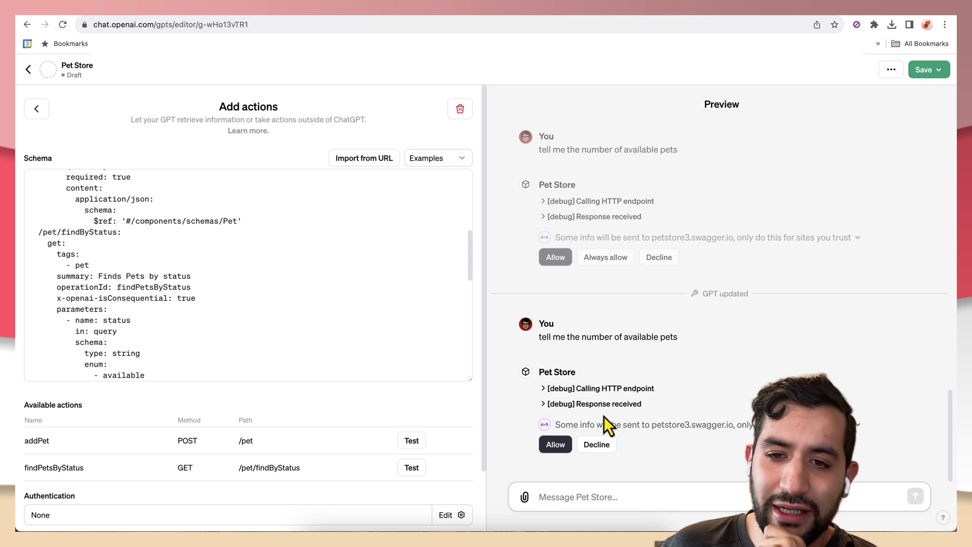
click(601, 388)
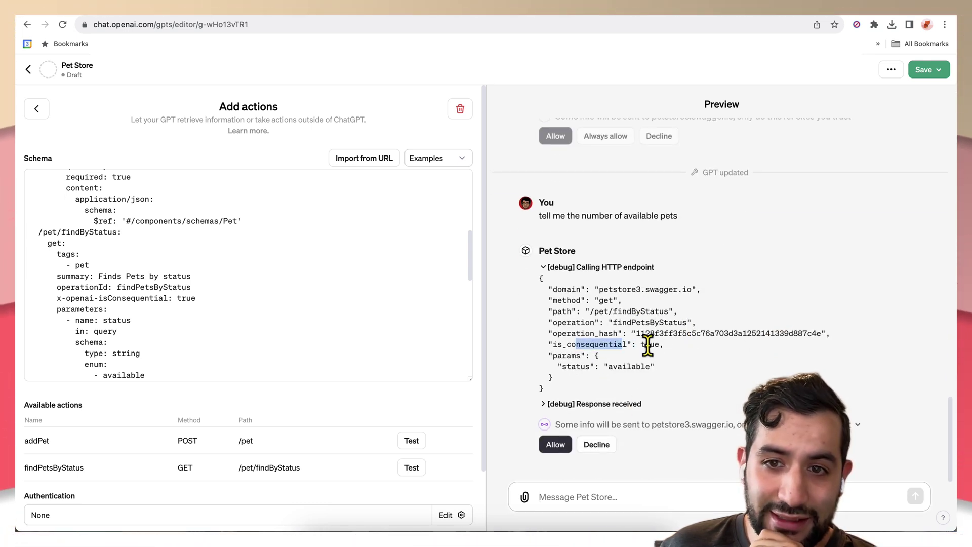
click(567, 446)
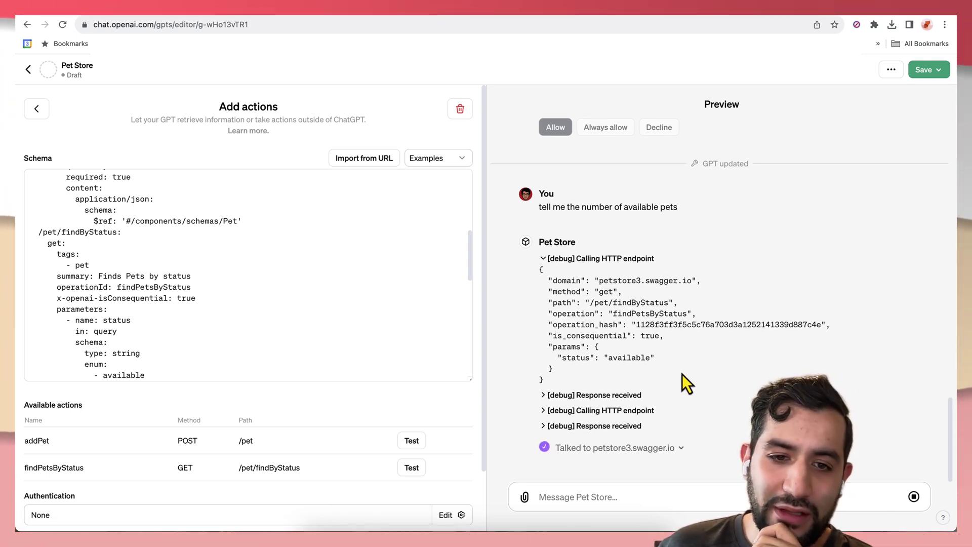
Scroll through the Schema editor to review the components section while the reply reports 57 available pets.
scroll(371, 373, down, 5)
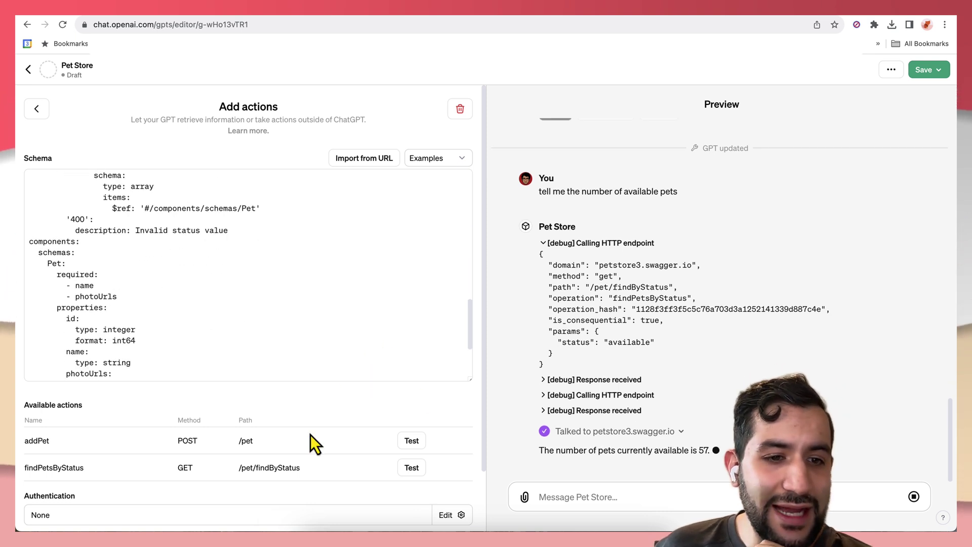
scroll(369, 411, down, 3)
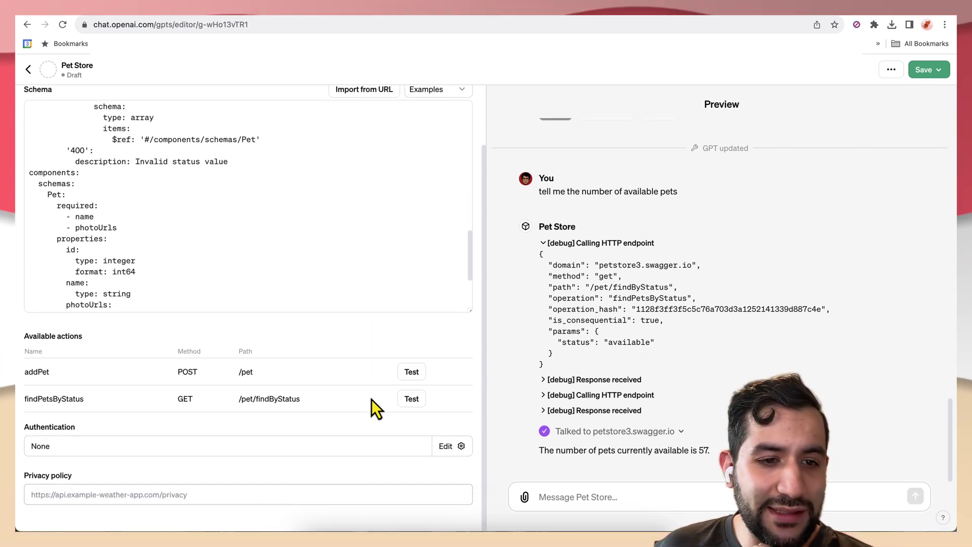
scroll(372, 396, up, 3)
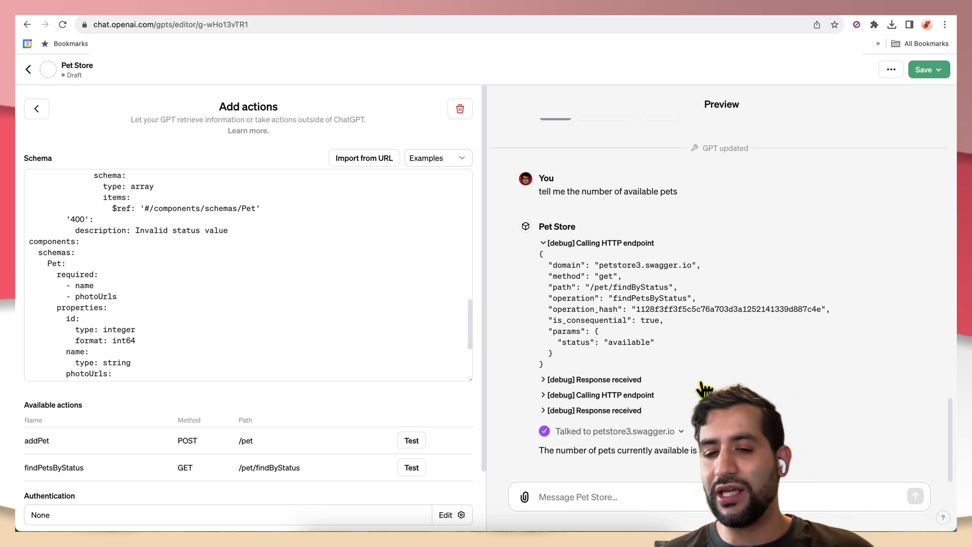